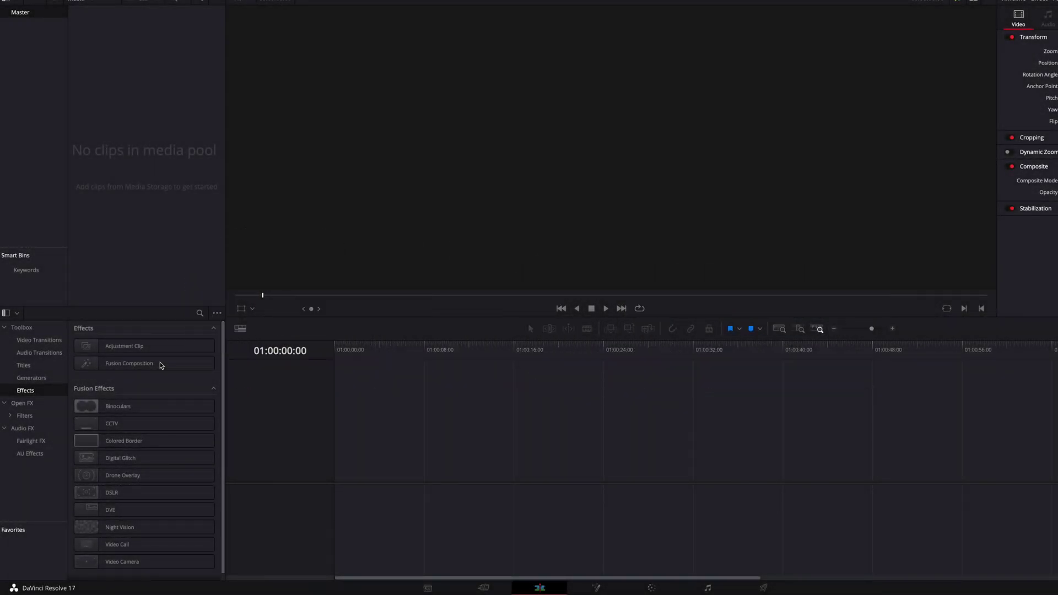
# Place a Fusion Composition on the empty timeline and, on the Fusion page, connect a Text node to MediaOut1.
pyautogui.moveTo(161, 365); pyautogui.dragTo(337, 467)
pyautogui.click(597, 589)
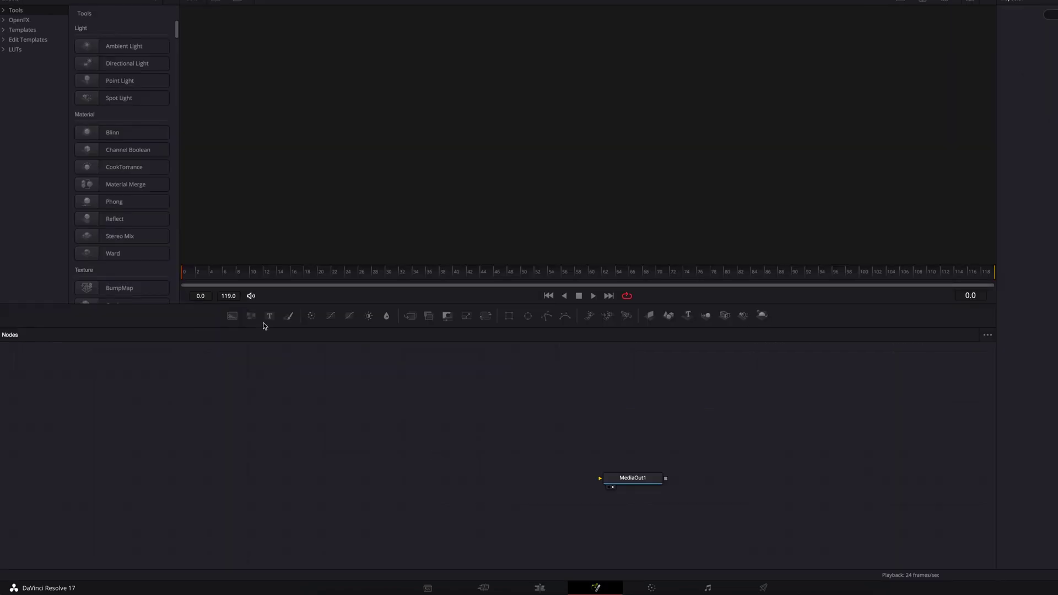
pyautogui.moveTo(291, 414); pyautogui.dragTo(602, 480)
# Enter "Glitch" as the title text and style it in Gill Sans at a size of about 0.32.
pyautogui.click(979, 133)
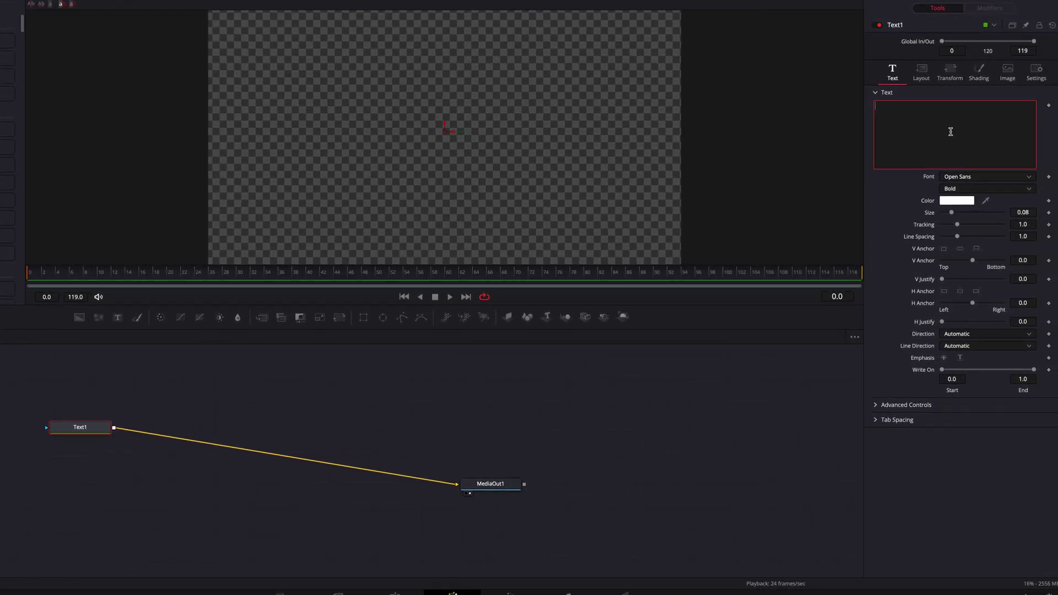
pyautogui.write('Glitch')
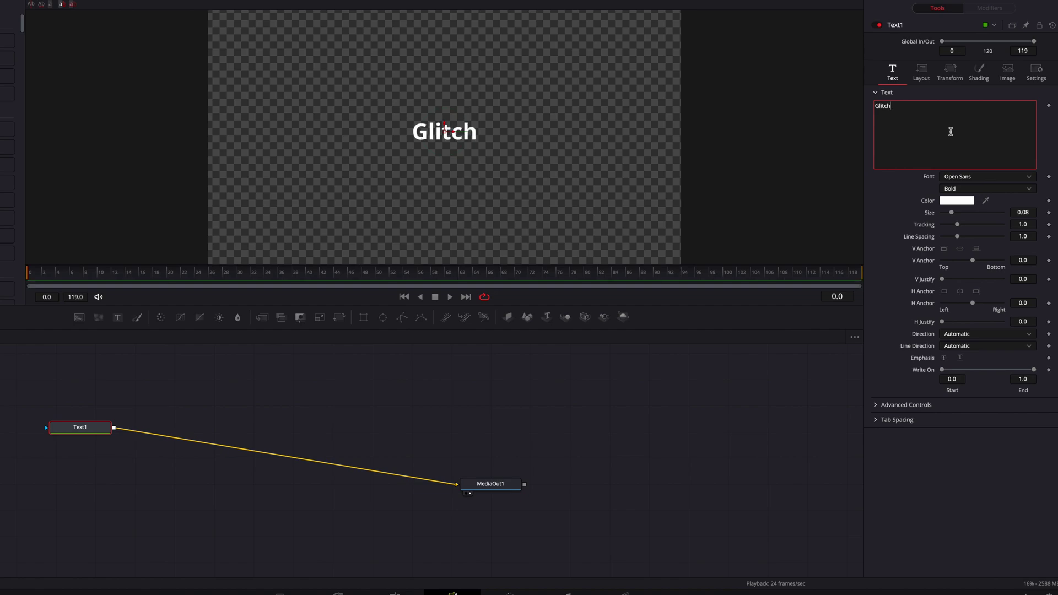
pyautogui.moveTo(960, 214); pyautogui.dragTo(990, 213)
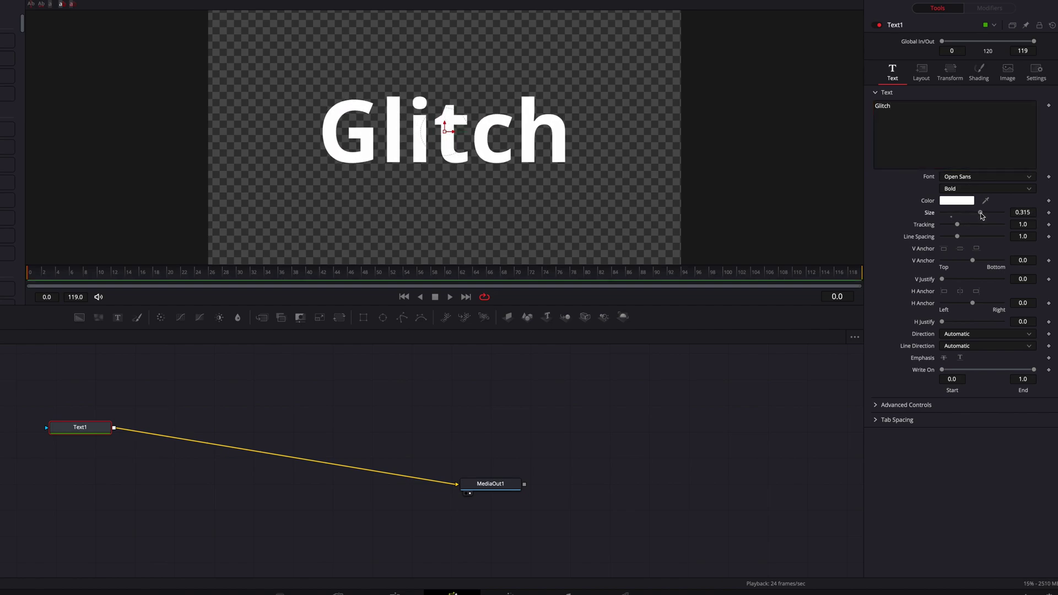
pyautogui.click(992, 180)
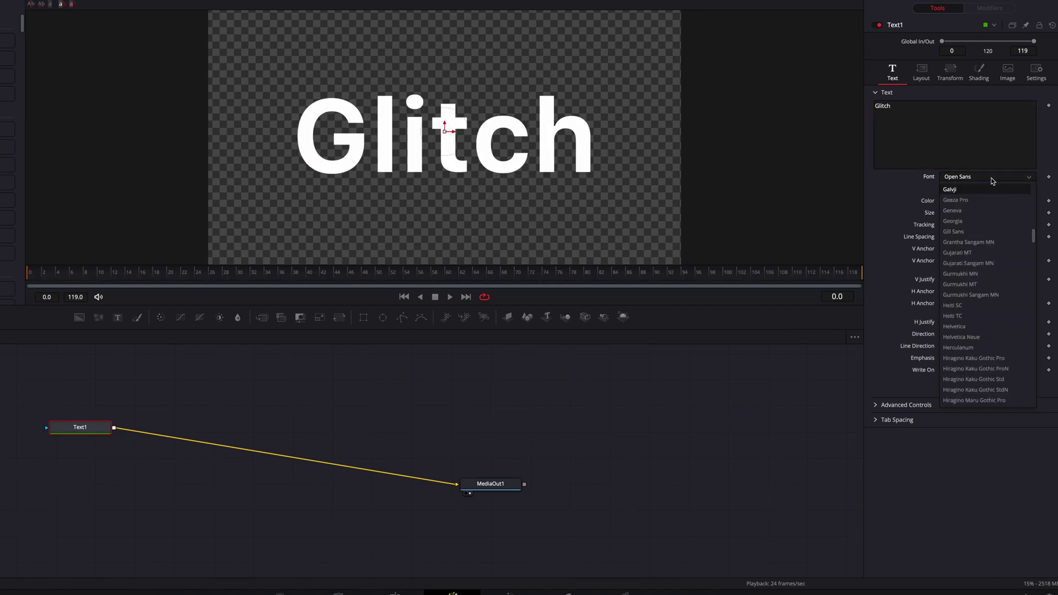
pyautogui.click(989, 230)
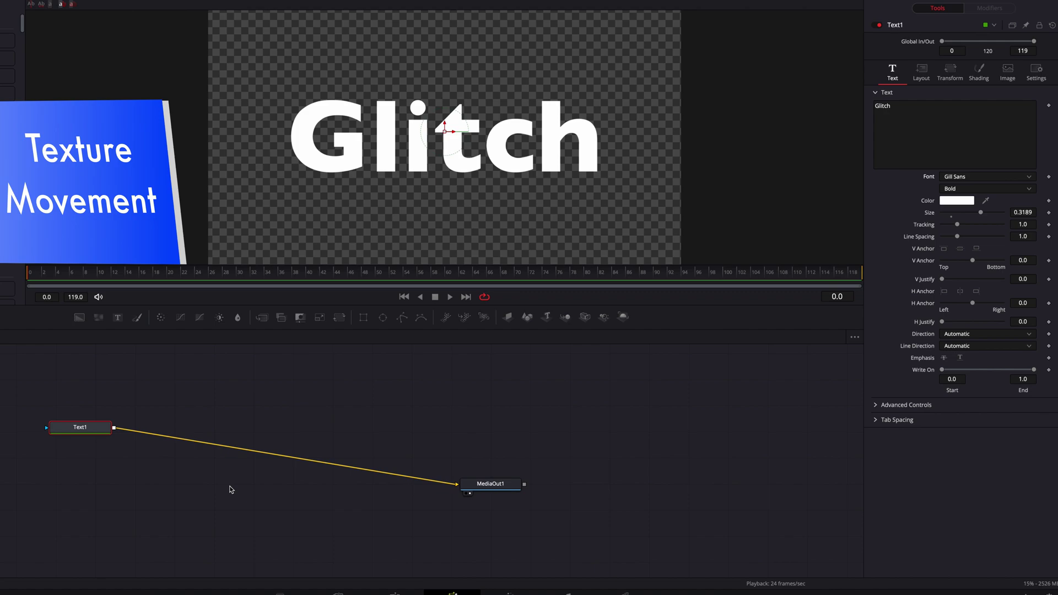
# Insert a Prism Blur effect between Text1 and MediaOut1 and move its centre point below the text to about X 0.45, Y 0.11.
pyautogui.click(3, 13)
pyautogui.click(44, 85)
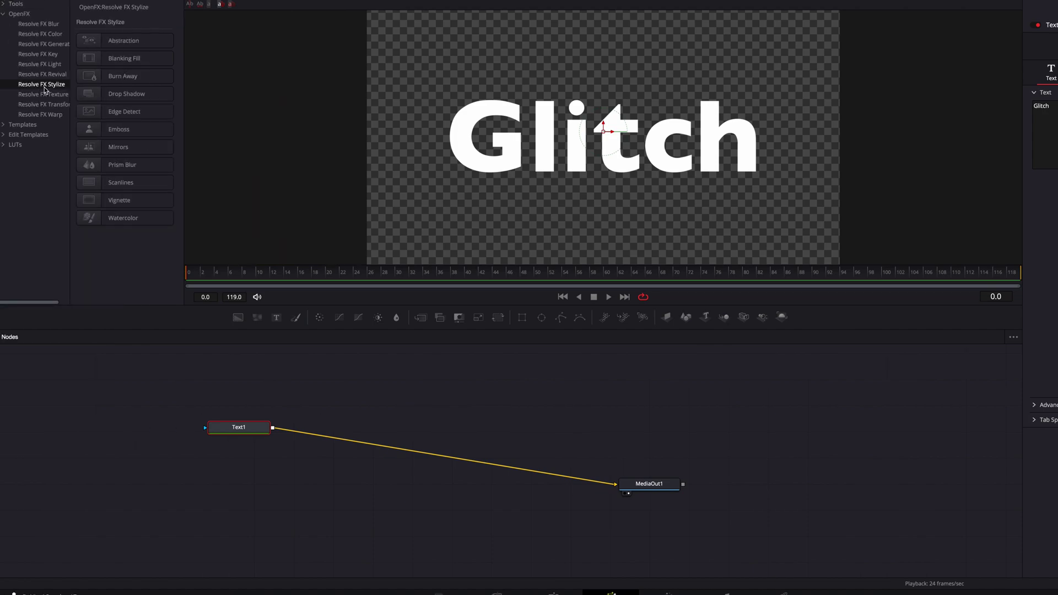
pyautogui.moveTo(123, 167); pyautogui.dragTo(332, 434)
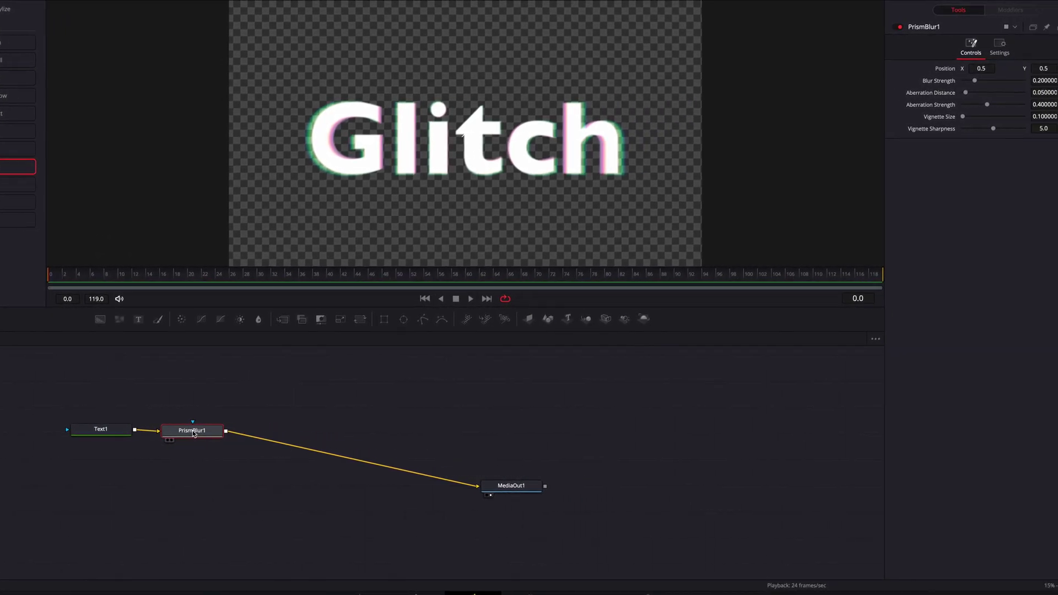
pyautogui.moveTo(463, 132); pyautogui.dragTo(420, 237)
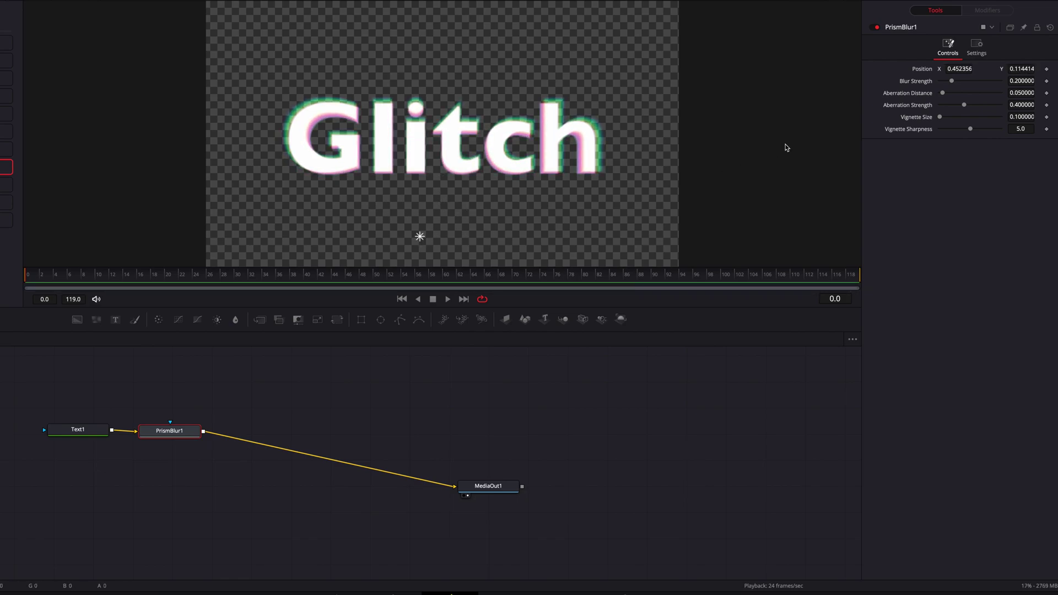
# Set the Prism Blur's Blur Strength to 0, Aberration Strength to 1.0 and Aberration Distance to 0.039.
pyautogui.moveTo(951, 82); pyautogui.dragTo(936, 85)
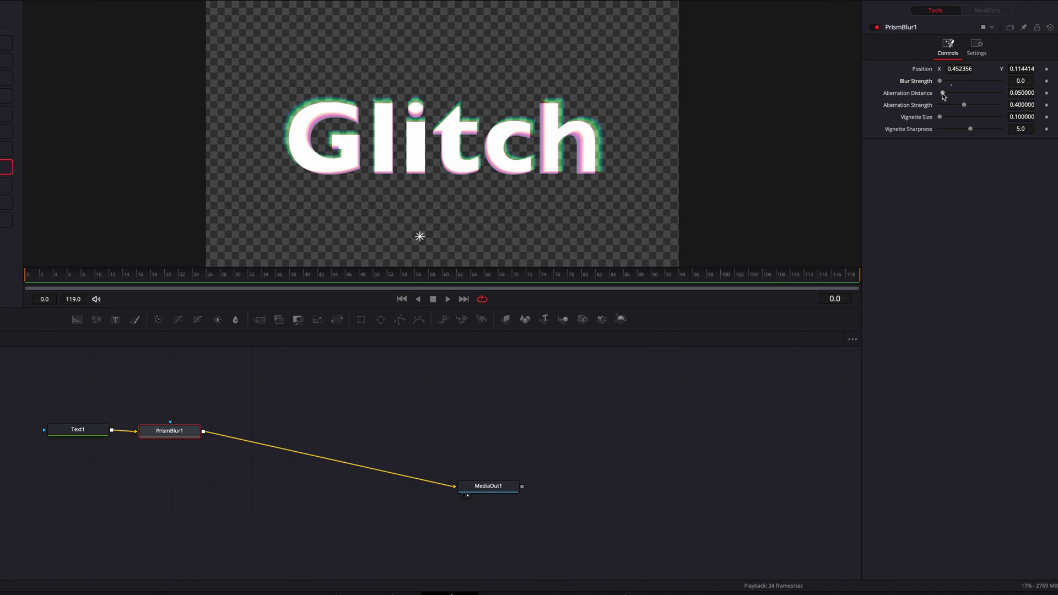
pyautogui.click(1021, 93)
pyautogui.write('0.025')
pyautogui.press('Return')
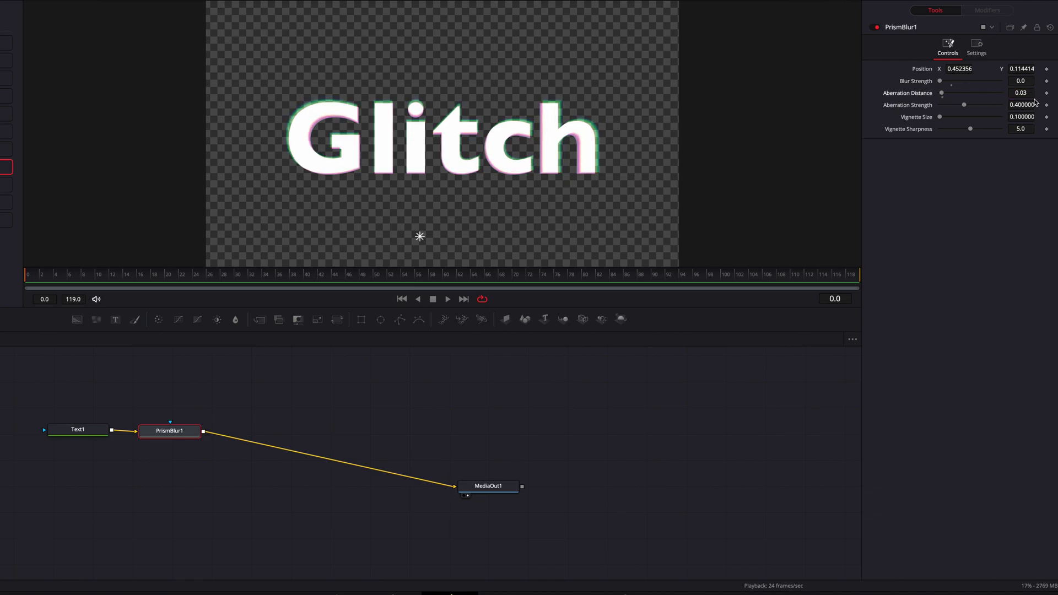
pyautogui.moveTo(964, 105); pyautogui.dragTo(1023, 93)
pyautogui.click(1021, 92)
pyautogui.write('0.034')
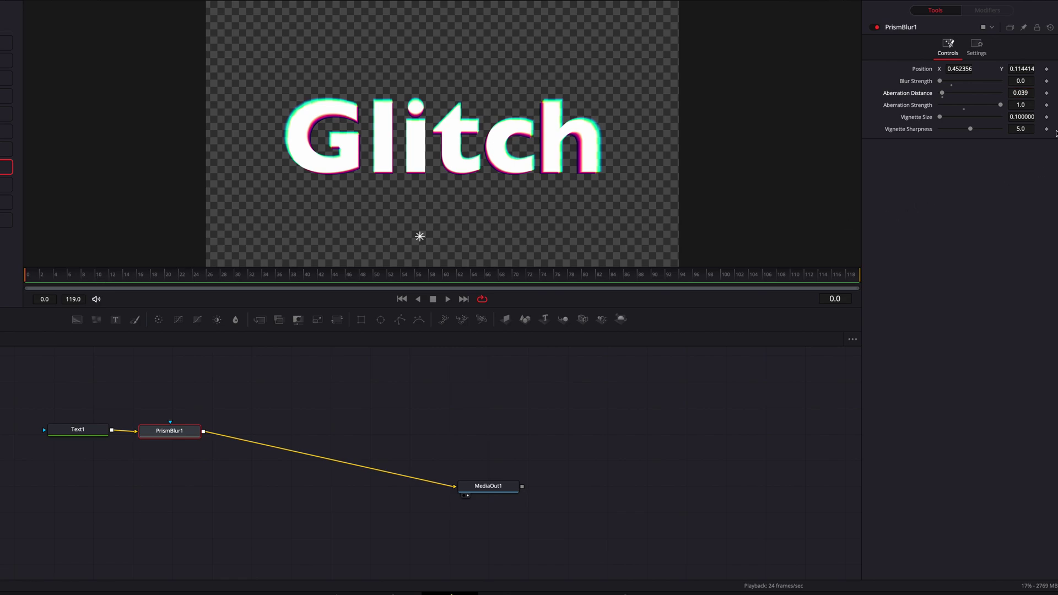
# Keyframe Aberration Strength and Aberration Distance at frames 0 and 10, with the distance at 0.05 and the strength at its minimum on frame 10.
pyautogui.click(1047, 105)
pyautogui.click(1047, 93)
pyautogui.click(97, 278)
pyautogui.click(1046, 105)
pyautogui.click(1047, 94)
pyautogui.moveTo(943, 98); pyautogui.dragTo(943, 97)
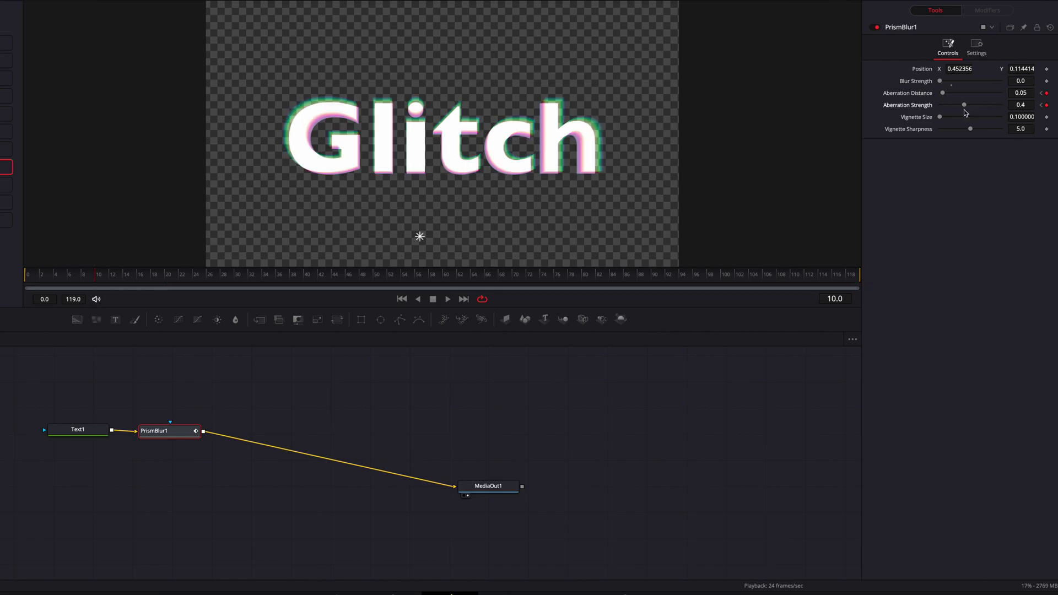
pyautogui.moveTo(964, 104); pyautogui.dragTo(934, 107)
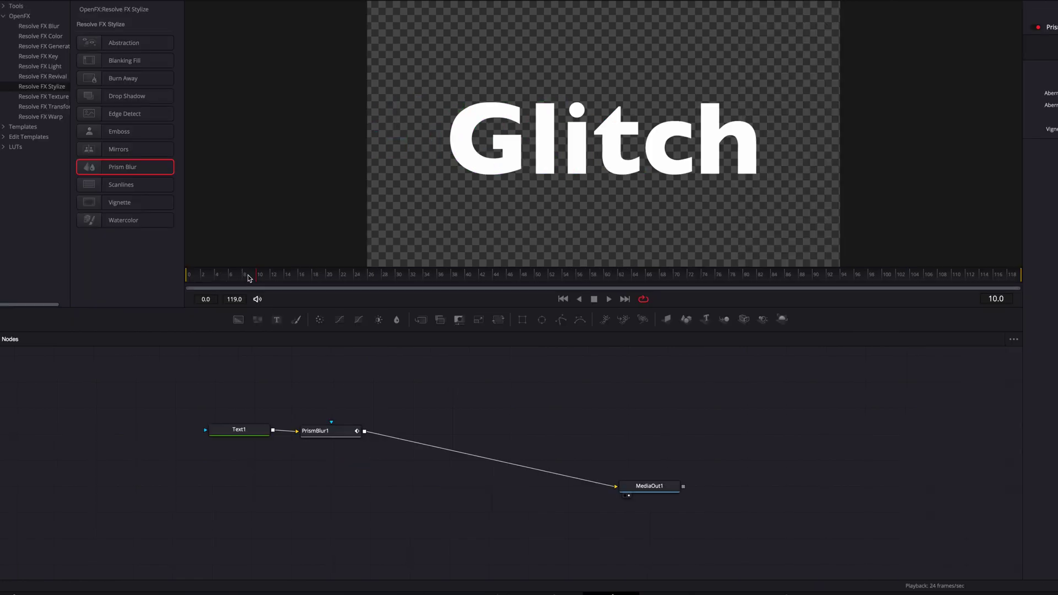
pyautogui.moveTo(249, 278); pyautogui.dragTo(188, 275)
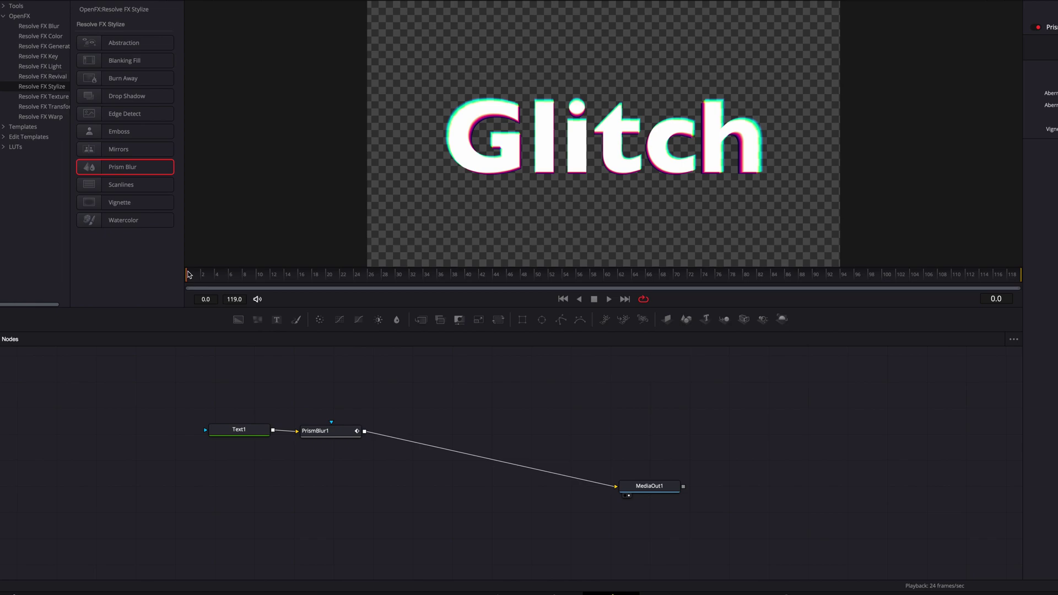
# Insert a JPEG Damage effect between PrismBlur1 and MediaOut1.
pyautogui.click(53, 97)
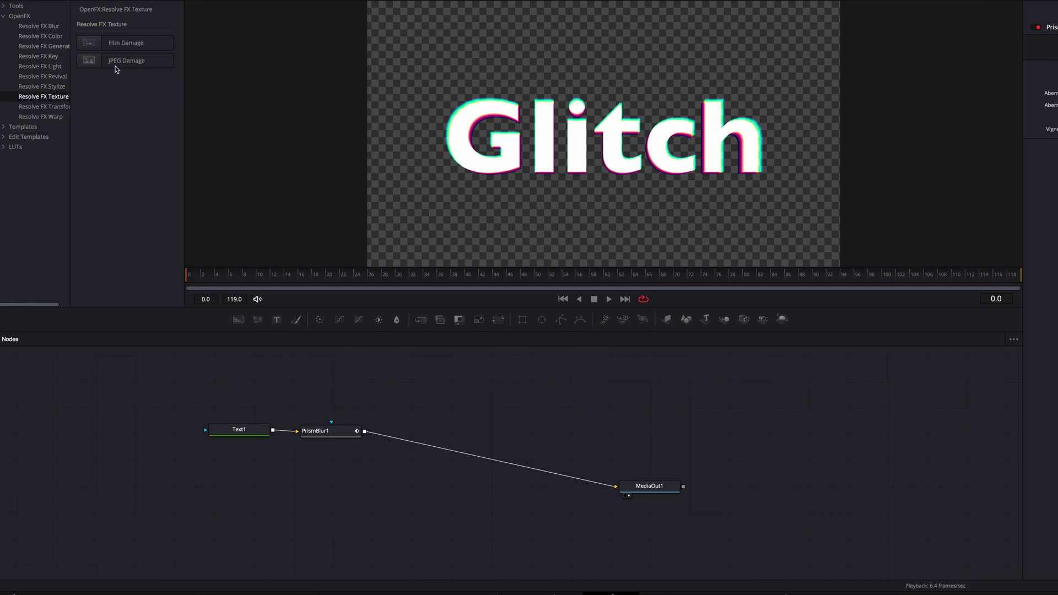
pyautogui.moveTo(116, 66); pyautogui.dragTo(415, 439)
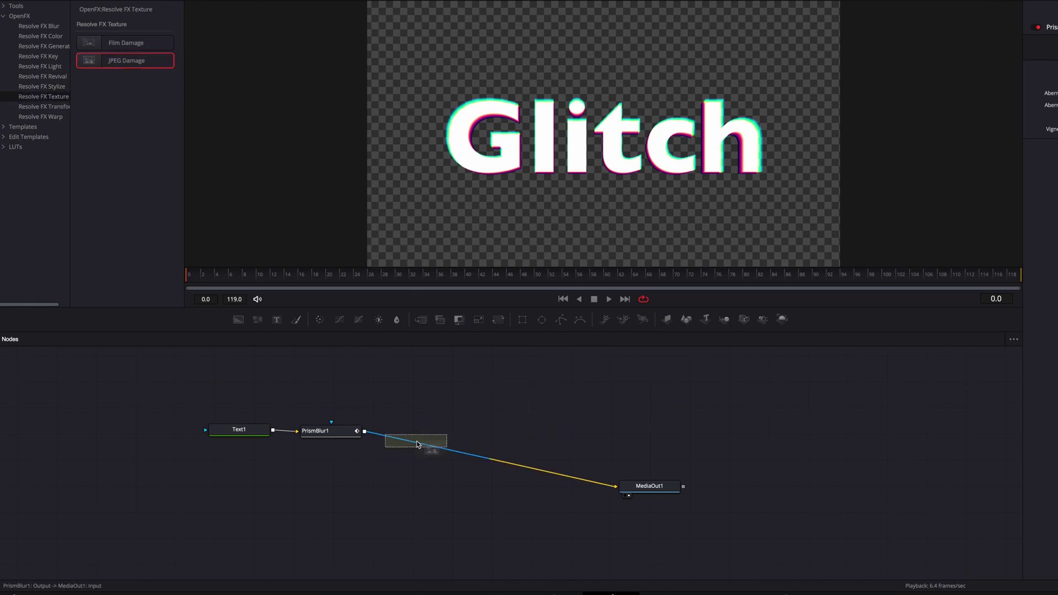
pyautogui.moveTo(298, 439); pyautogui.dragTo(298, 434)
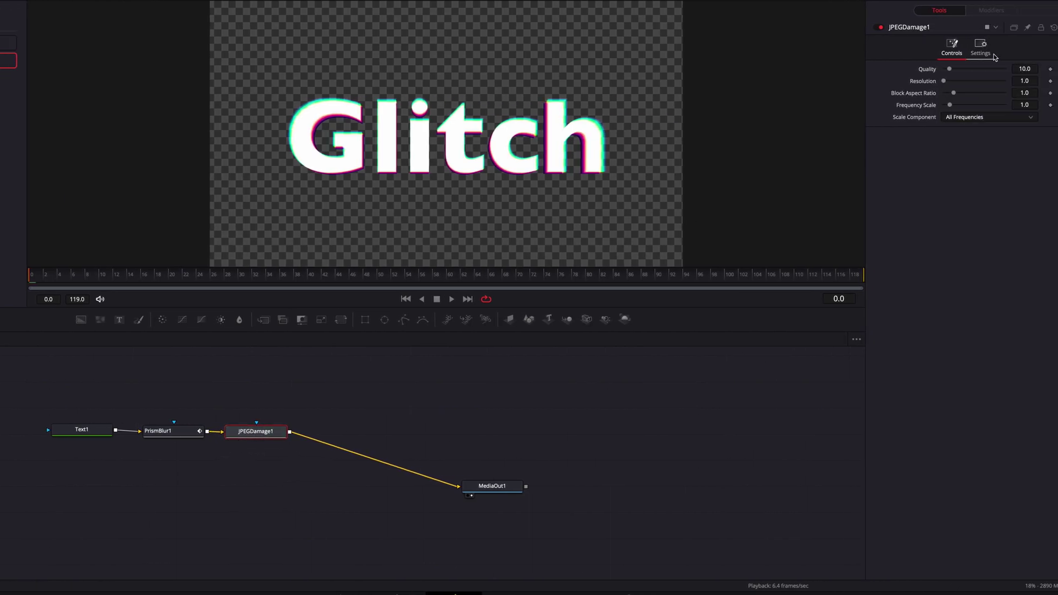
# Set the JPEG Damage Quality to about 36.08, Resolution to about 4.2 and Frequency Scale to about 4.33.
pyautogui.moveTo(950, 72)
pyautogui.mouseDown()
pyautogui.moveTo(977, 72)
pyautogui.moveTo(966, 72)
pyautogui.mouseUp()
pyautogui.moveTo(944, 80); pyautogui.dragTo(950, 82)
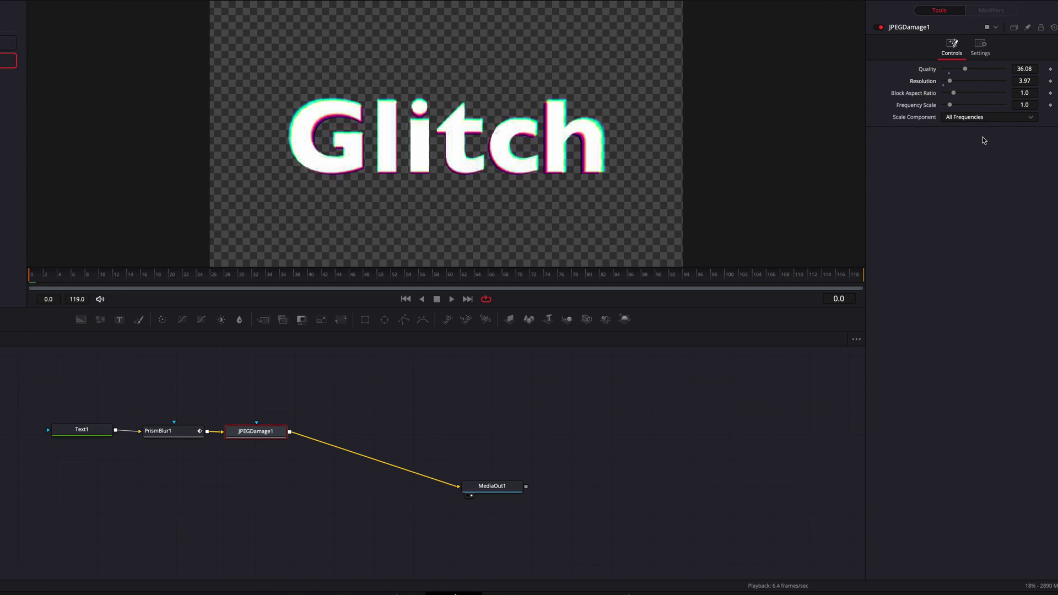
pyautogui.moveTo(950, 105); pyautogui.dragTo(952, 82)
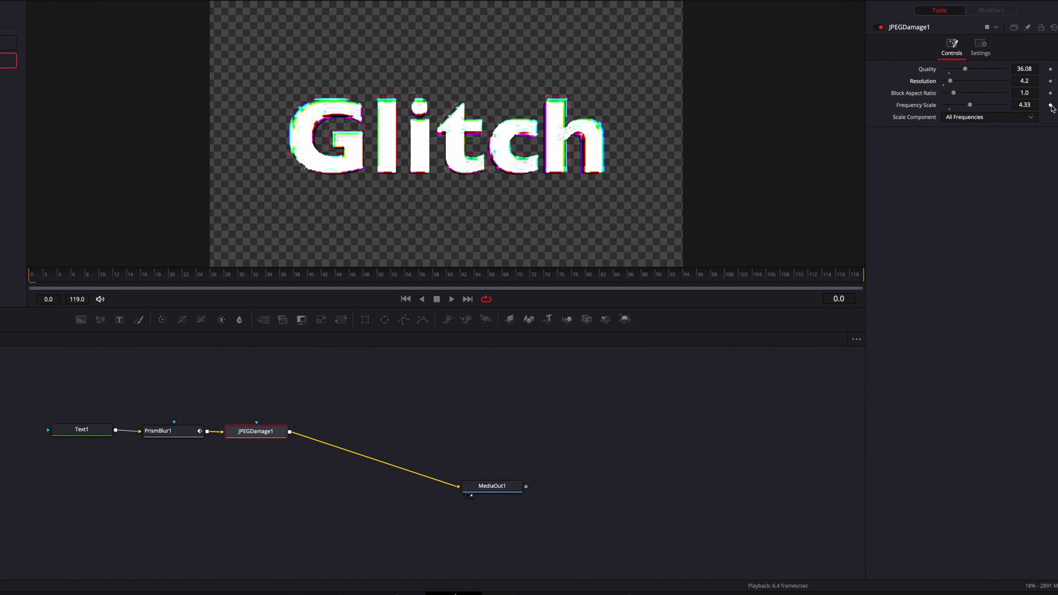
# Keyframe the JPEG Damage Resolution and Frequency Scale at frame 0, and lower them at frame 10 to remove the damage.
pyautogui.click(1051, 105)
pyautogui.click(1051, 82)
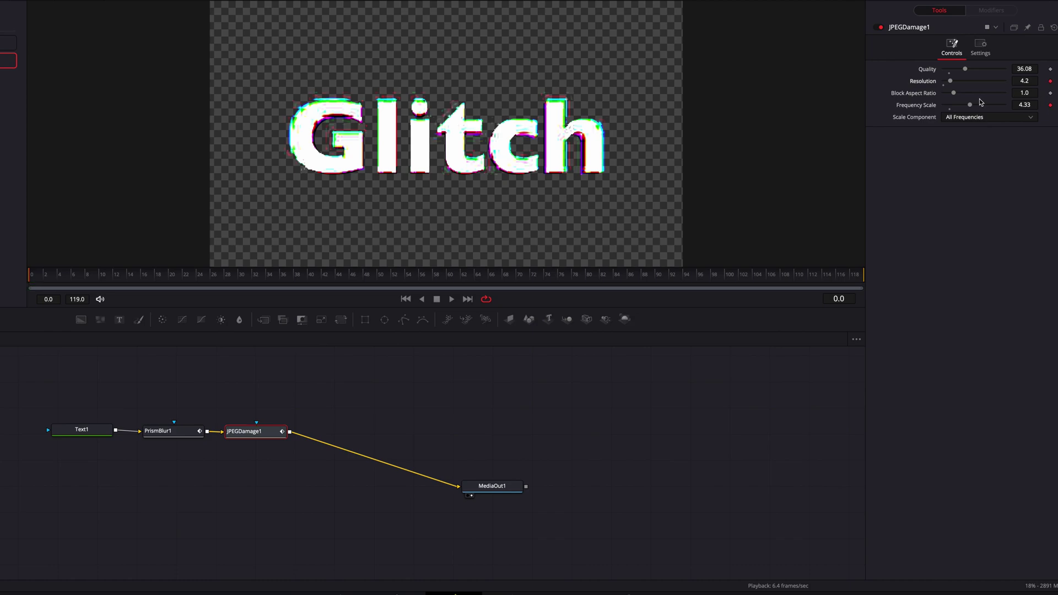
pyautogui.click(100, 275)
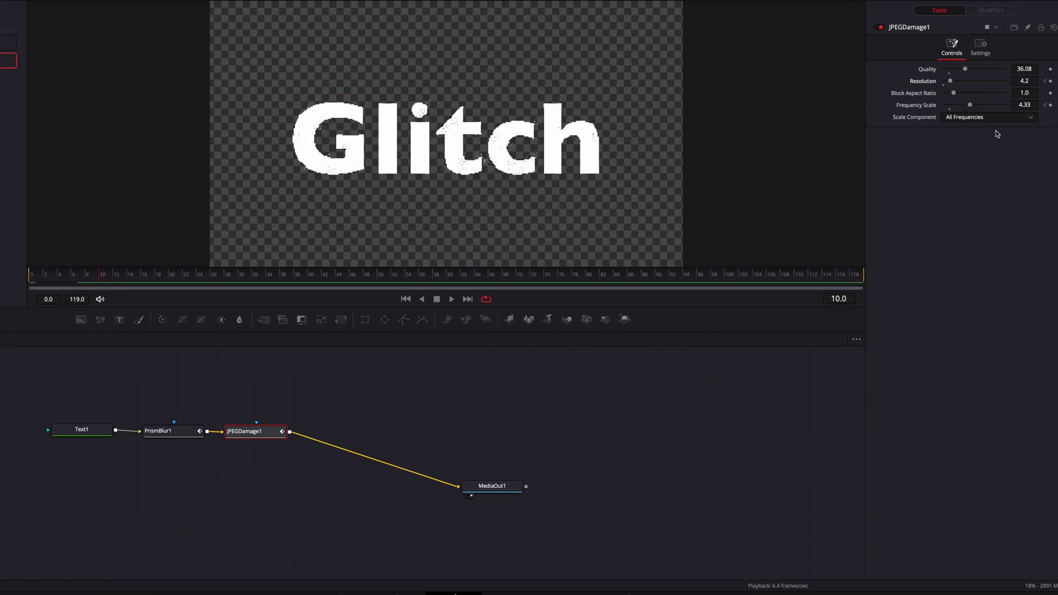
pyautogui.moveTo(951, 80); pyautogui.dragTo(950, 112)
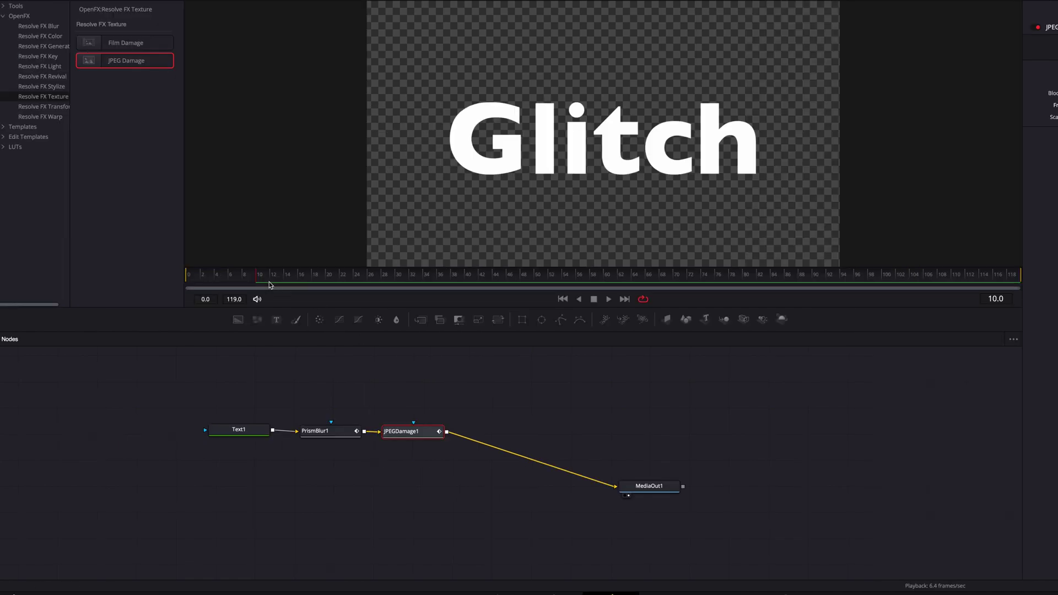
pyautogui.moveTo(256, 279); pyautogui.dragTo(187, 276)
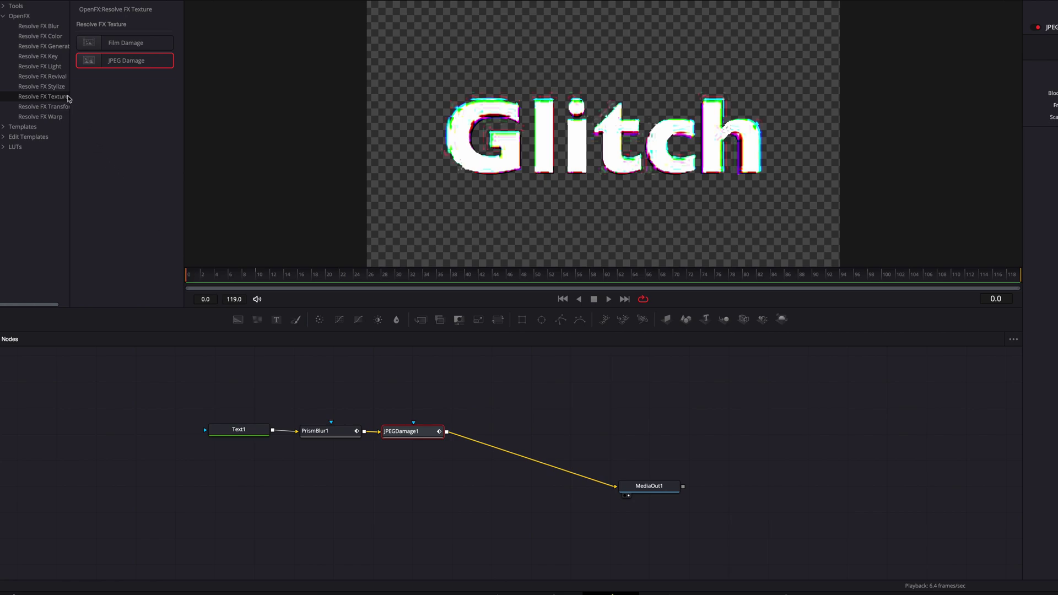
# Insert a Scanlines effect after JPEGDamage1 with Line Frequency about 13.72, Line Sharpness 2.0 and Line Width about 0.252.
pyautogui.click(50, 89)
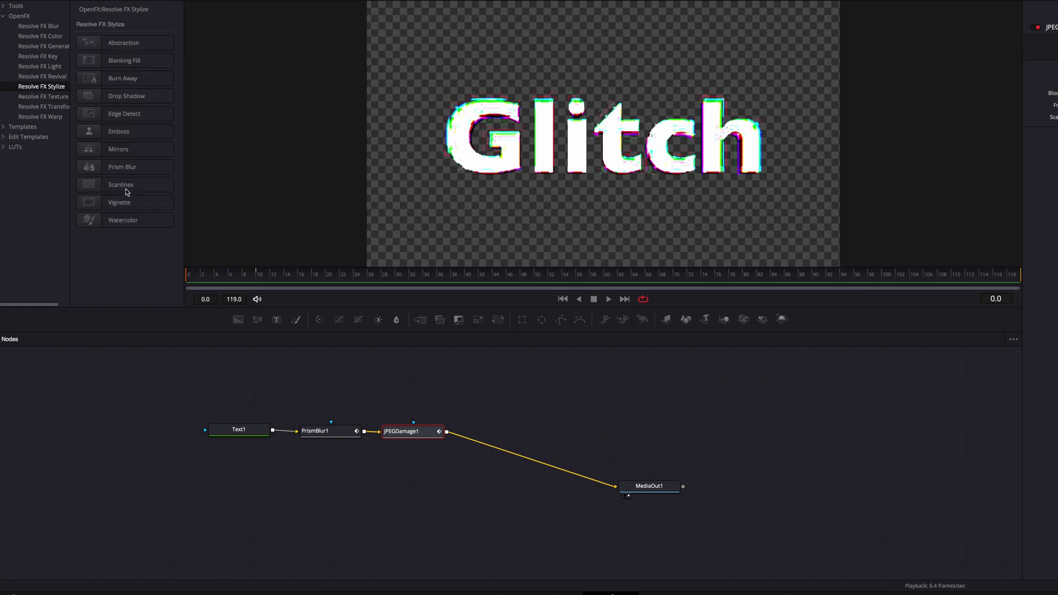
pyautogui.moveTo(144, 190); pyautogui.dragTo(504, 447)
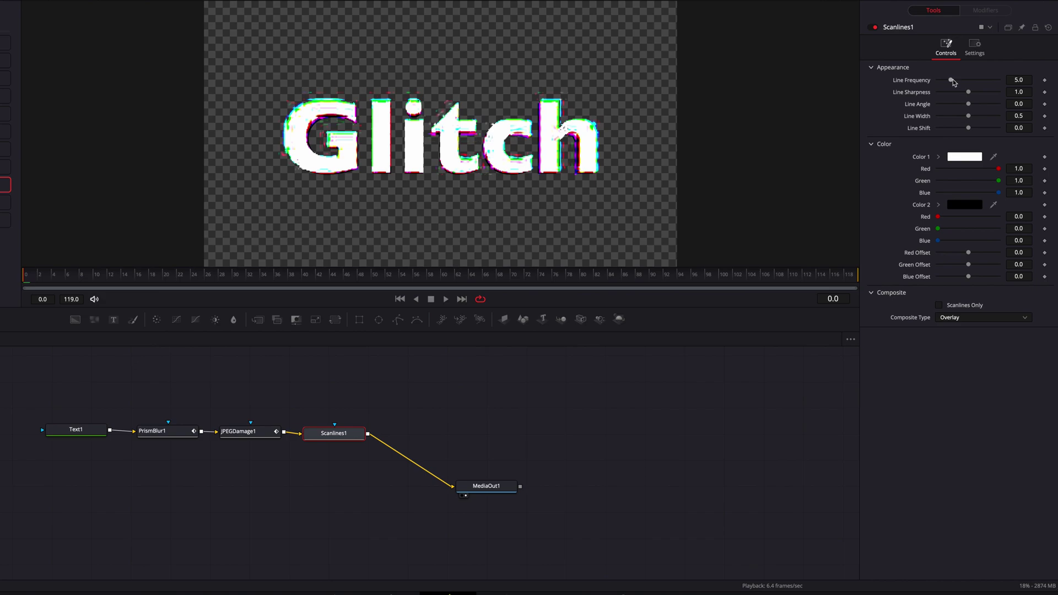
pyautogui.moveTo(951, 81); pyautogui.dragTo(1001, 96)
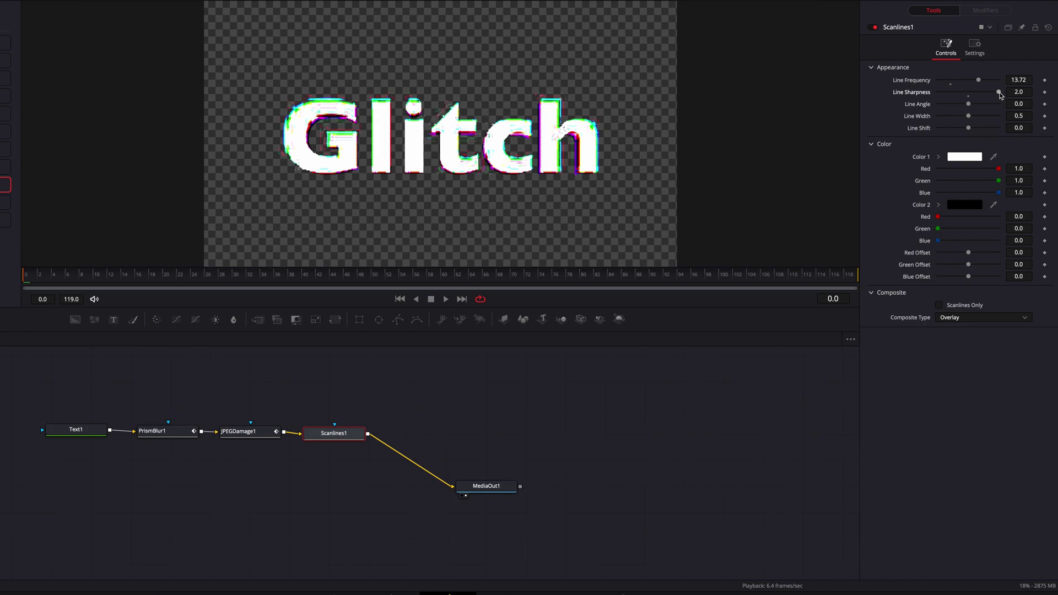
pyautogui.moveTo(968, 116); pyautogui.dragTo(954, 118)
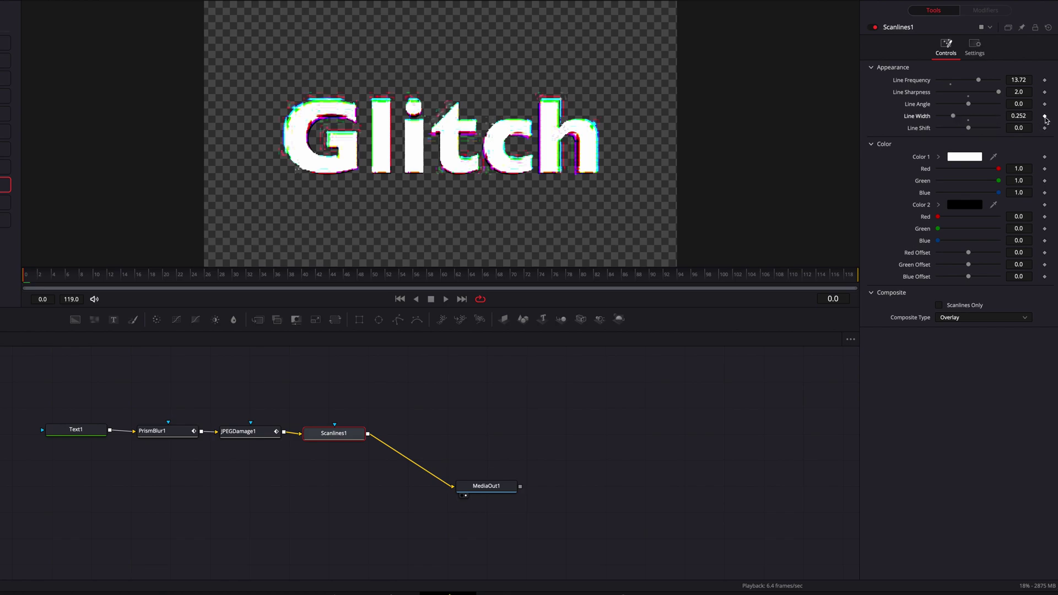
# Keyframe Line Frequency, Sharpness and Width at frames 0 and 10, with width 0.5, sharpness 1.0 and the frequency at its minimum on frame 10.
pyautogui.click(1045, 116)
pyautogui.click(1045, 92)
pyautogui.click(1045, 80)
pyautogui.click(93, 277)
pyautogui.click(1045, 80)
pyautogui.click(1045, 92)
pyautogui.doubleClick(969, 117)
pyautogui.doubleClick(968, 92)
pyautogui.doubleClick(952, 80)
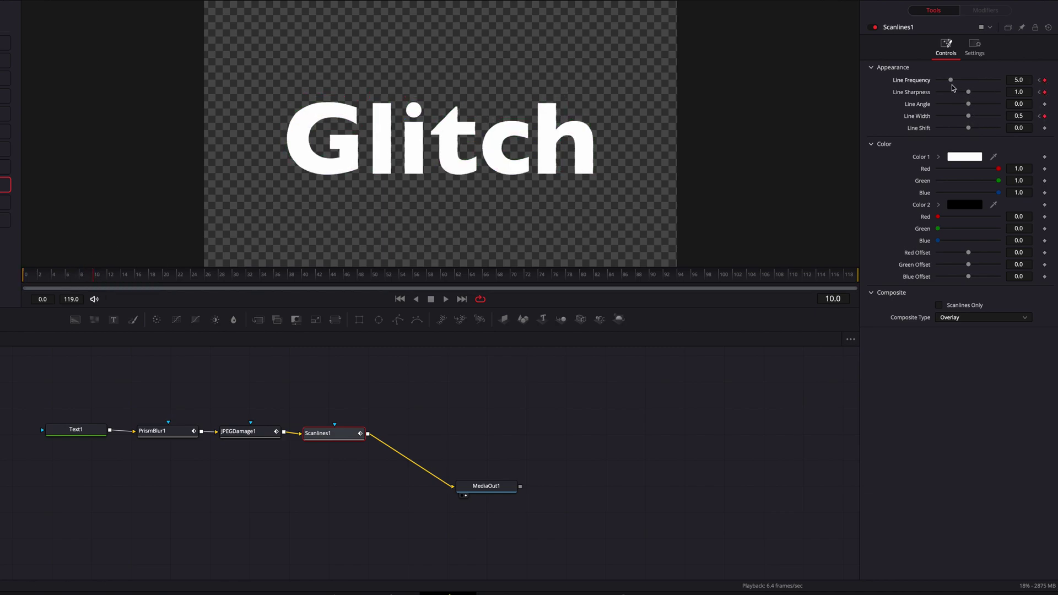
pyautogui.moveTo(952, 81); pyautogui.dragTo(934, 82)
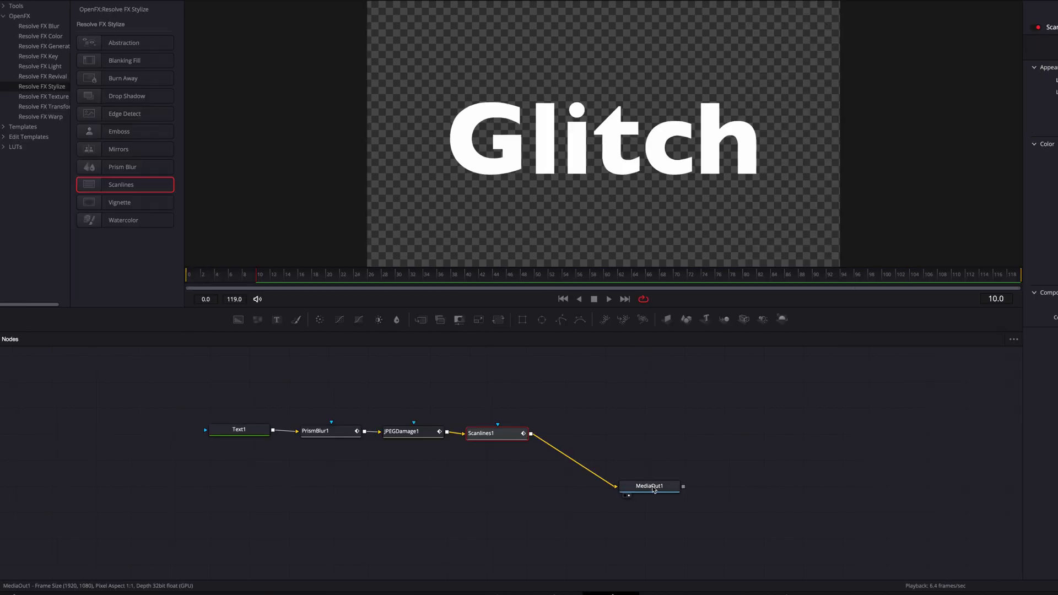
# Move MediaOut1 further along the node row and insert a Resolve FX Transform between Scanlines1 and MediaOut1, with the playhead at frame 0.
pyautogui.moveTo(492, 489); pyautogui.dragTo(621, 442)
pyautogui.moveTo(783, 442); pyautogui.dragTo(811, 437)
pyautogui.hscroll(2, 683, 494)
pyautogui.click(192, 276)
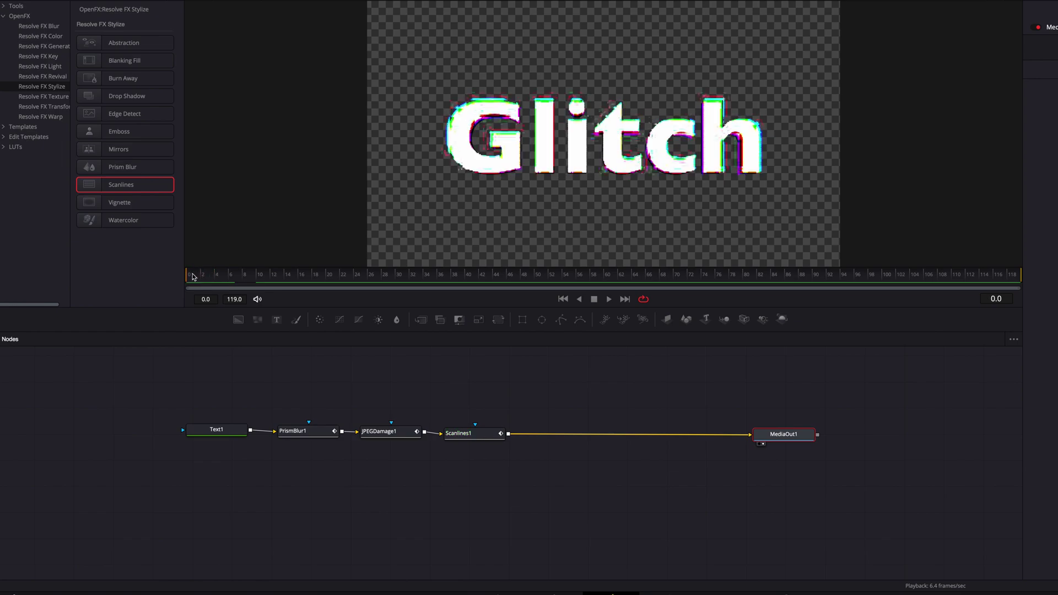
pyautogui.click(45, 108)
pyautogui.moveTo(119, 62); pyautogui.dragTo(569, 436)
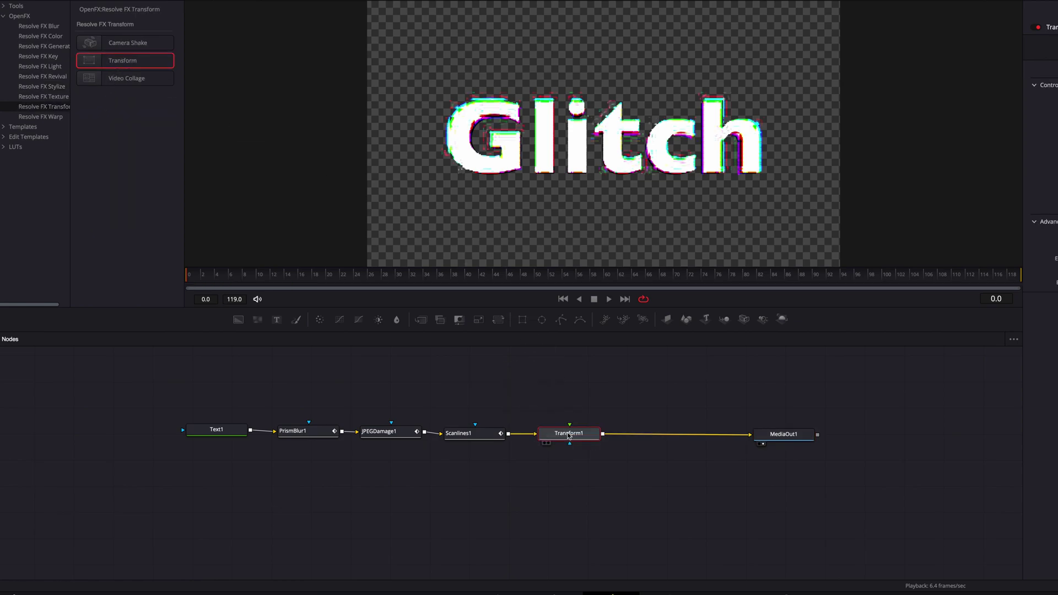
# Attach a Rectangle mask to Transform1 and shape it into a thin, wide horizontal strip across the top edge of the letters.
pyautogui.moveTo(522, 320); pyautogui.dragTo(570, 436)
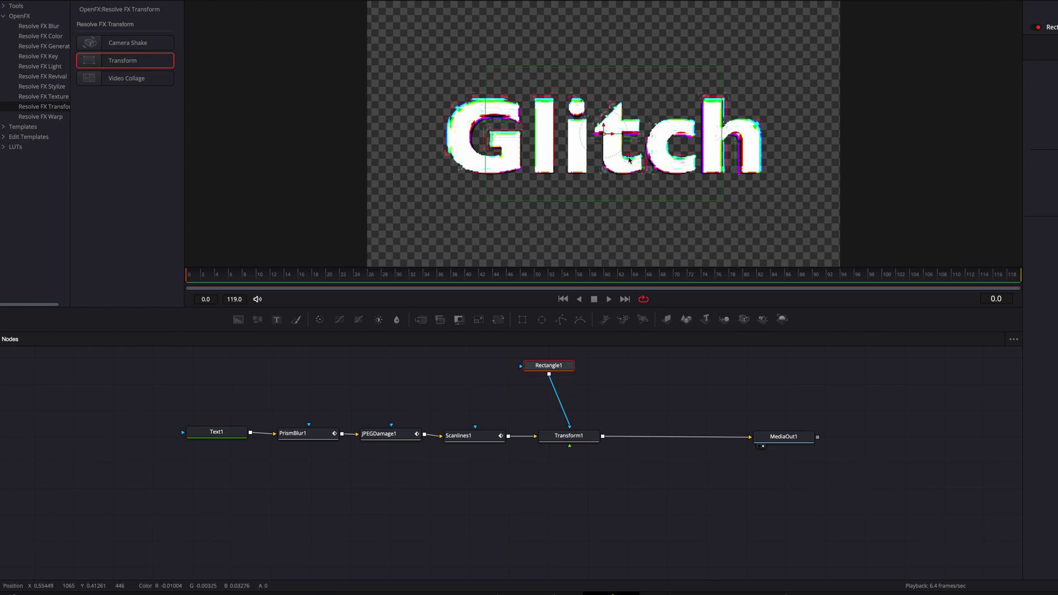
pyautogui.moveTo(632, 69); pyautogui.dragTo(590, 93)
pyautogui.moveTo(763, 95); pyautogui.dragTo(812, 95)
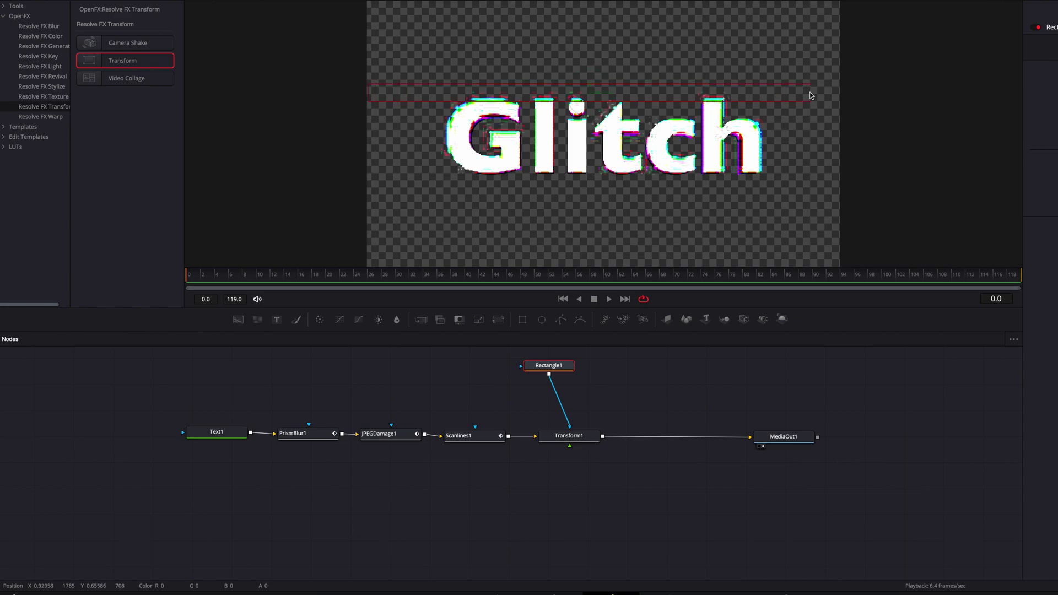
pyautogui.moveTo(590, 96); pyautogui.dragTo(606, 95)
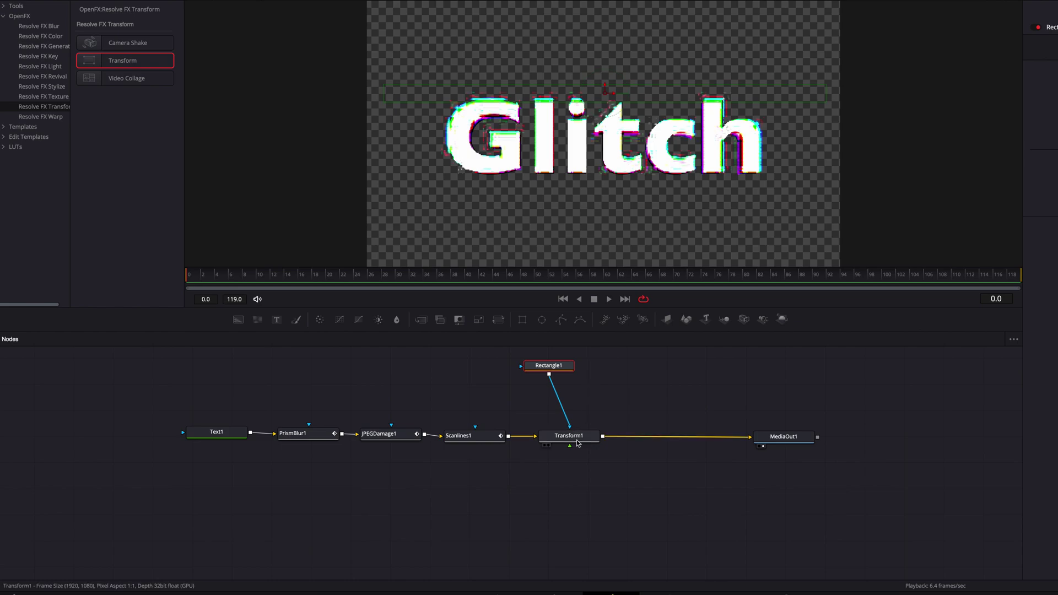
# Offset the masked strip of the letters slightly to the right by raising Transform1's Position X.
pyautogui.click(578, 442)
pyautogui.moveTo(970, 98); pyautogui.dragTo(974, 100)
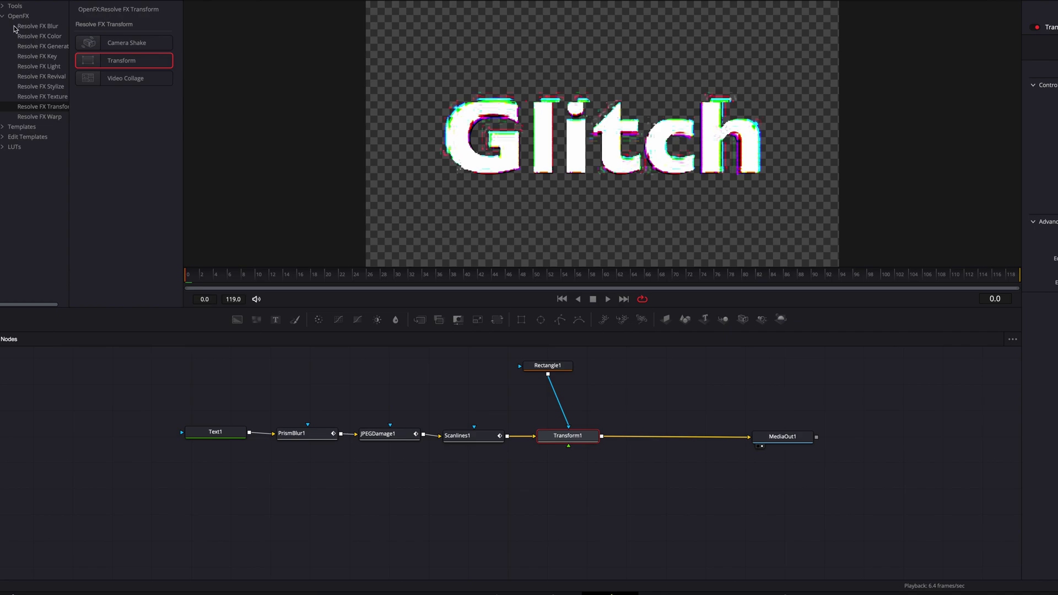
# Insert a Duplicate effect between Rectangle1 and Transform1.
pyautogui.click(2, 6)
pyautogui.click(25, 67)
pyautogui.moveTo(122, 42); pyautogui.dragTo(559, 403)
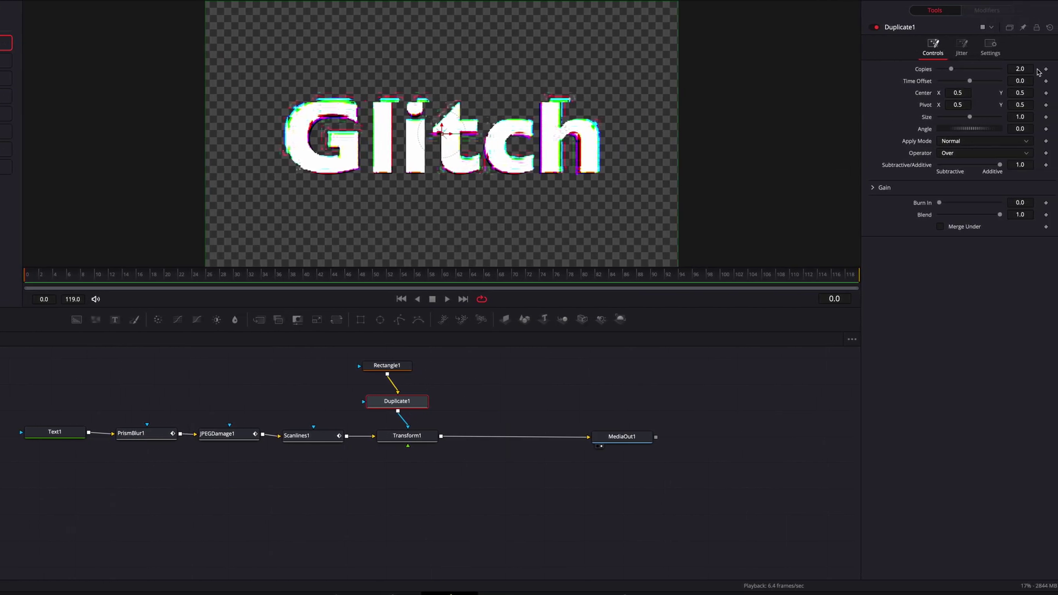
# View Duplicate1's mask and set Copies to 3 and Center Y to 0.392, spacing the strips down the frame.
pyautogui.click(374, 411)
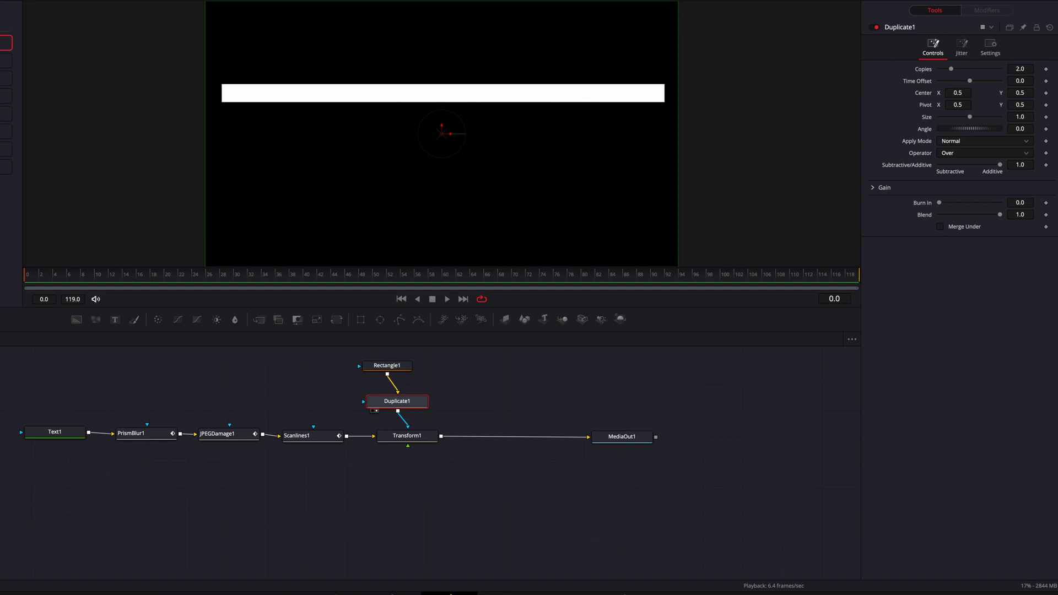
pyautogui.click(1030, 70)
pyautogui.press('Tab')
pyautogui.moveTo(1020, 94); pyautogui.dragTo(979, 94)
pyautogui.press('Down')
pyautogui.press('Down')
pyautogui.press('Down')
pyautogui.press('Down')
pyautogui.press('Down')
pyautogui.press('Down')
pyautogui.press('Down')
pyautogui.press('Down')
pyautogui.press('Down')
pyautogui.press('Down')
pyautogui.press('Down')
pyautogui.press('Down')
pyautogui.press('Down')
pyautogui.press('Down')
pyautogui.press('Down')
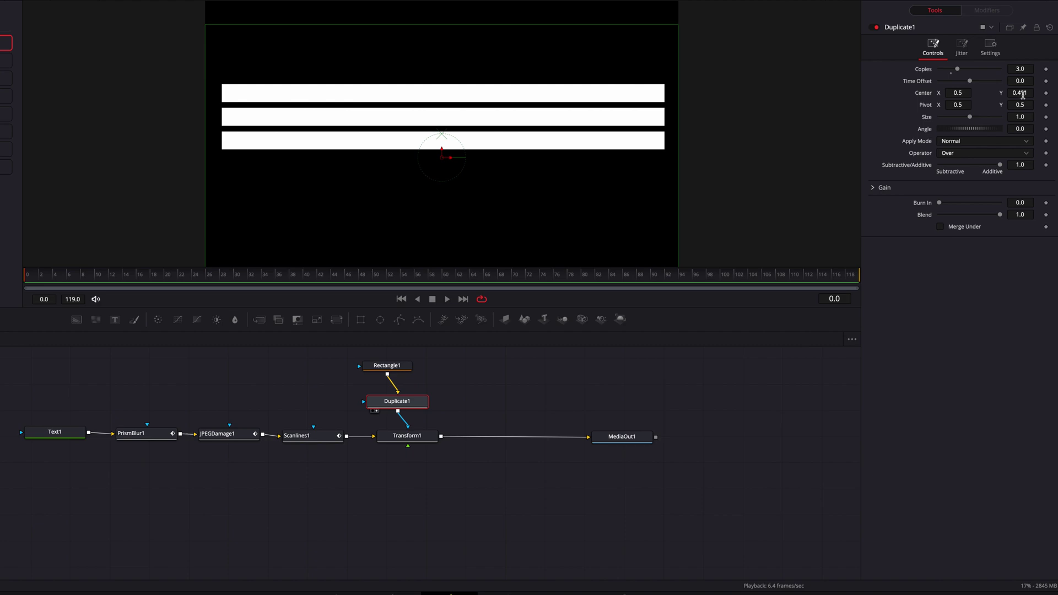
pyautogui.press('Down')
pyautogui.press('Down')
pyautogui.press('Down')
pyautogui.press('Down')
pyautogui.press('Down')
pyautogui.press('Down')
pyautogui.press('Down')
pyautogui.press('Down')
pyautogui.press('Down')
pyautogui.press('Down')
pyautogui.press('Down')
pyautogui.press('Down')
pyautogui.press('Down')
pyautogui.press('Down')
pyautogui.press('Down')
pyautogui.press('Down')
pyautogui.press('Down')
pyautogui.press('Down')
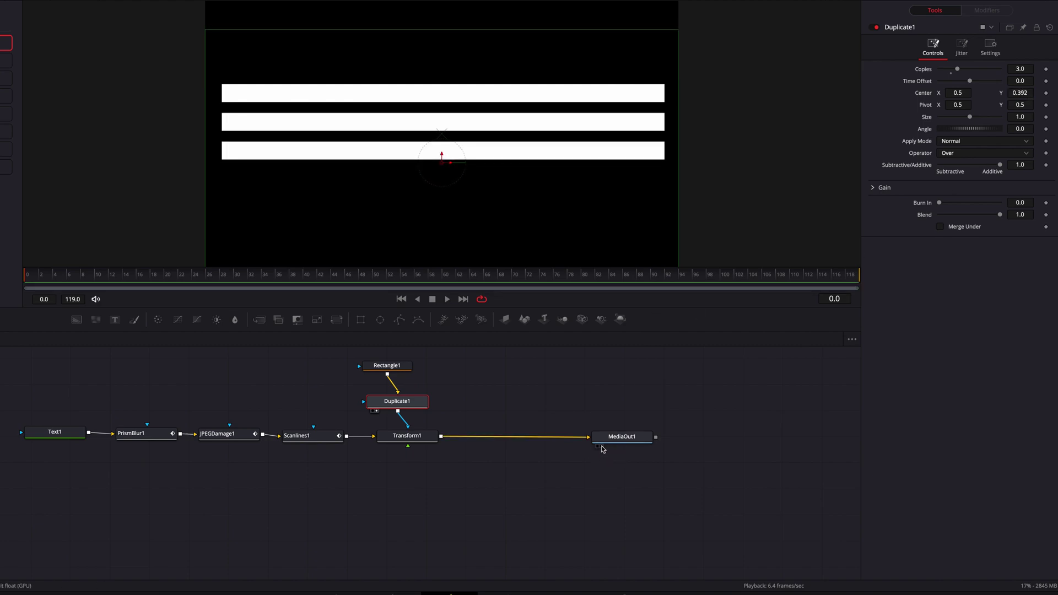
# View MediaOut1 and fine-tune the strips over the letters with Duplicate1's Center Y at about 0.338 and Rectangle1's upper edge.
pyautogui.click(600, 447)
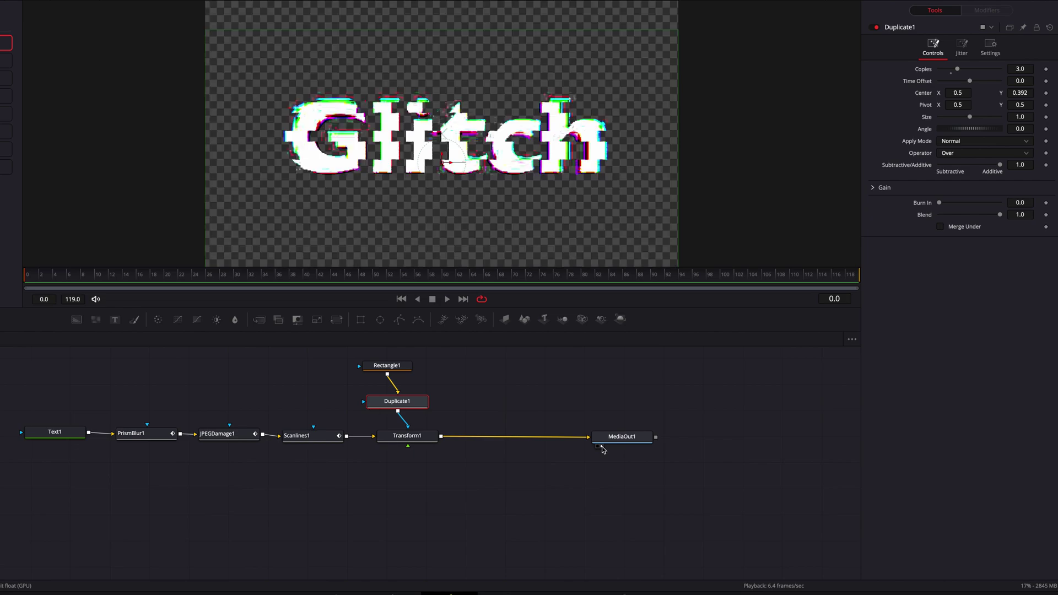
pyautogui.moveTo(1024, 93)
pyautogui.mouseDown()
pyautogui.moveTo(995, 93)
pyautogui.moveTo(1013, 92)
pyautogui.mouseUp()
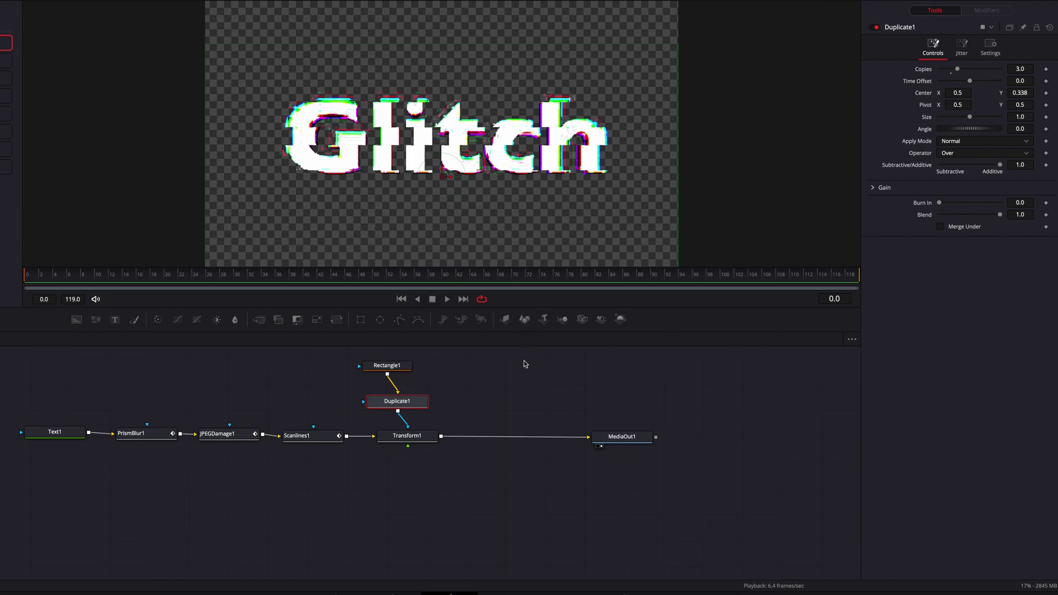
pyautogui.click(387, 366)
pyautogui.moveTo(476, 83); pyautogui.dragTo(476, 82)
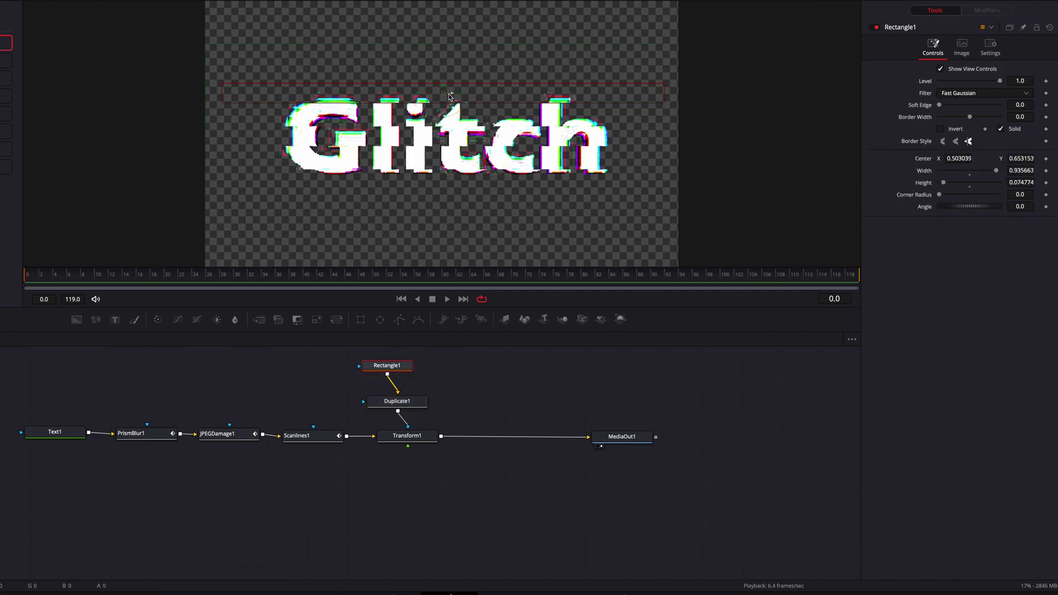
pyautogui.click(421, 406)
pyautogui.moveTo(1024, 95)
pyautogui.mouseDown()
pyautogui.moveTo(1035, 94)
pyautogui.moveTo(1023, 94)
pyautogui.mouseUp()
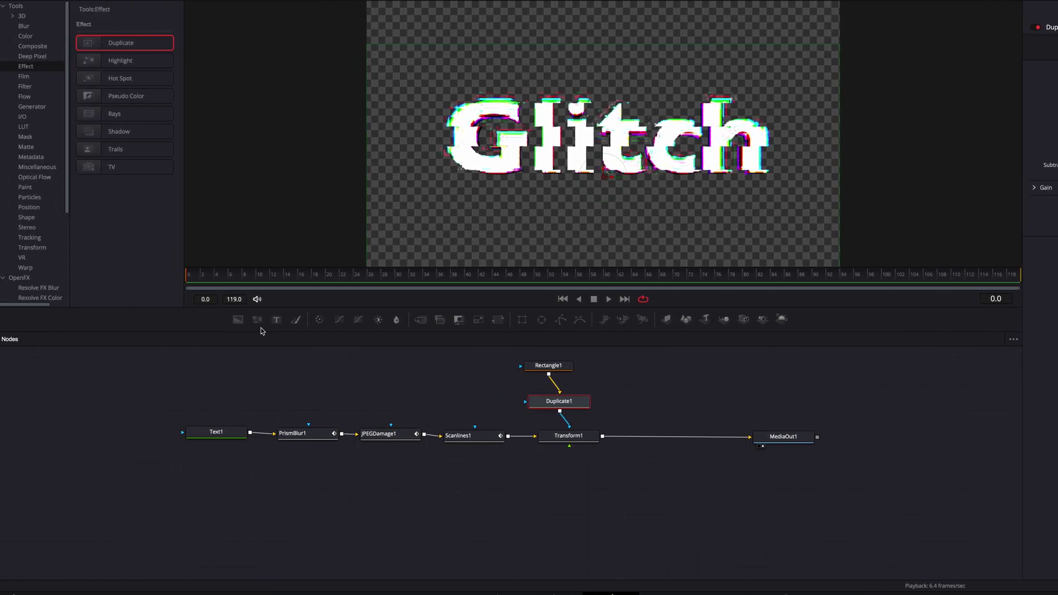
# Insert a second Resolve FX Transform between Transform1 and MediaOut1 and attach a new Rectangle mask to it.
pyautogui.scroll(-4, 25, 238)
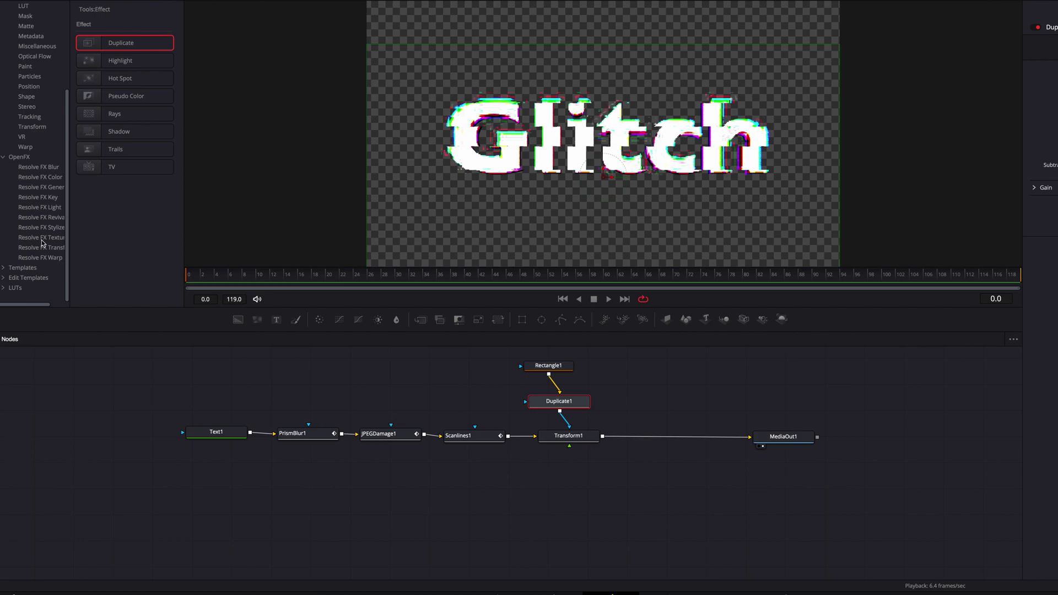
pyautogui.click(43, 249)
pyautogui.moveTo(138, 63); pyautogui.dragTo(668, 440)
pyautogui.moveTo(522, 321); pyautogui.dragTo(660, 365)
pyautogui.moveTo(688, 366); pyautogui.dragTo(667, 446)
pyautogui.moveTo(659, 365); pyautogui.dragTo(655, 364)
# Insert a Duplicate effect between Rectangle2 and Transform2 and set its Copies to 3.
pyautogui.scroll(4, 50, 61)
pyautogui.click(44, 66)
pyautogui.moveTo(121, 43); pyautogui.dragTo(662, 402)
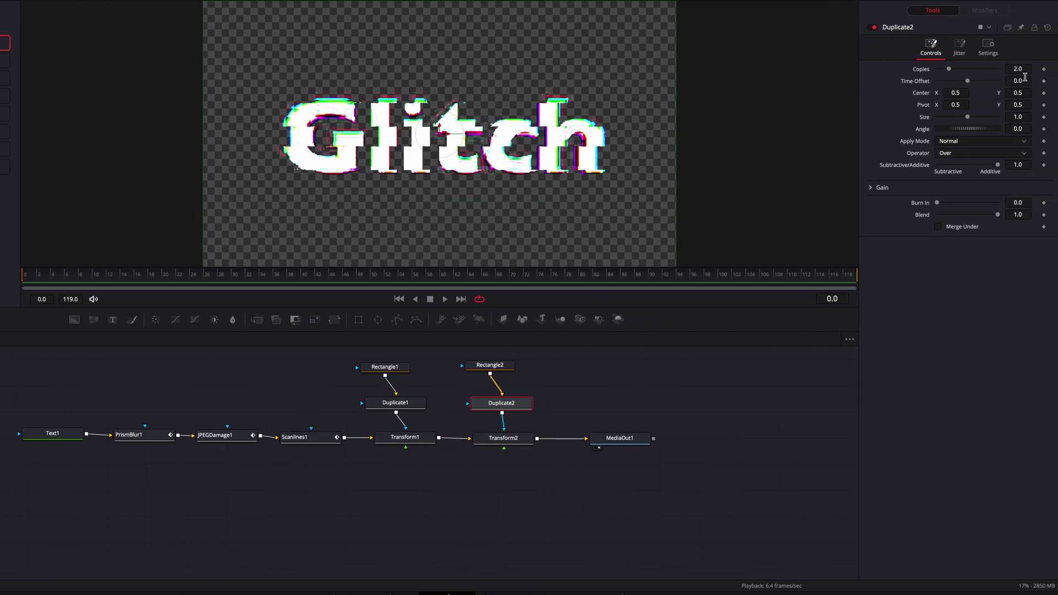
pyautogui.click(1027, 70)
pyautogui.write('3')
pyautogui.press('Return')
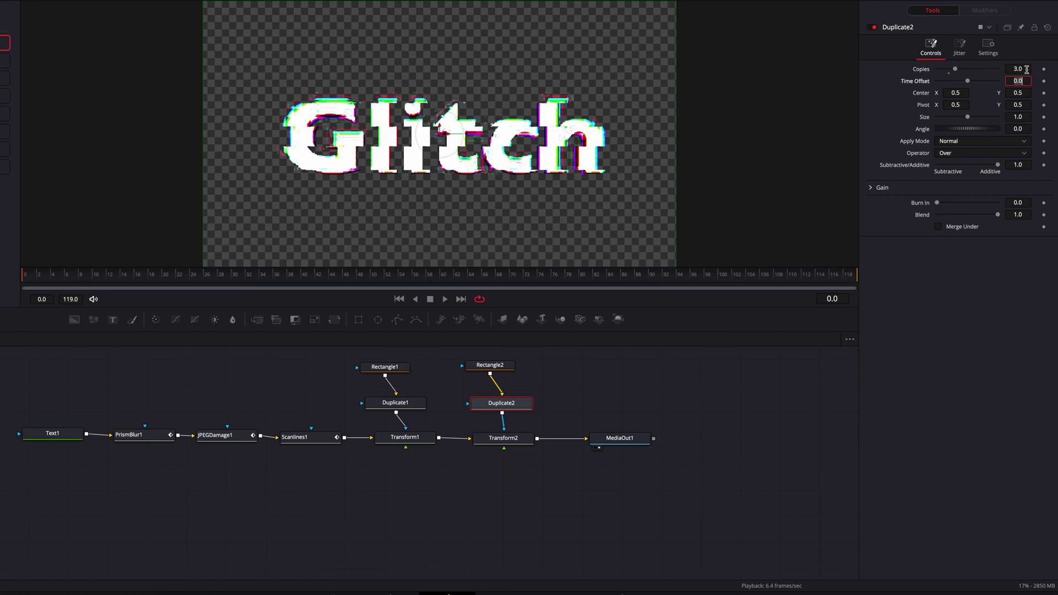
# Shape Rectangle2 into a thin strip about 0.90 wide and 0.053 high, centred at about 0.489, 0.594 on the upper letters.
pyautogui.click(490, 365)
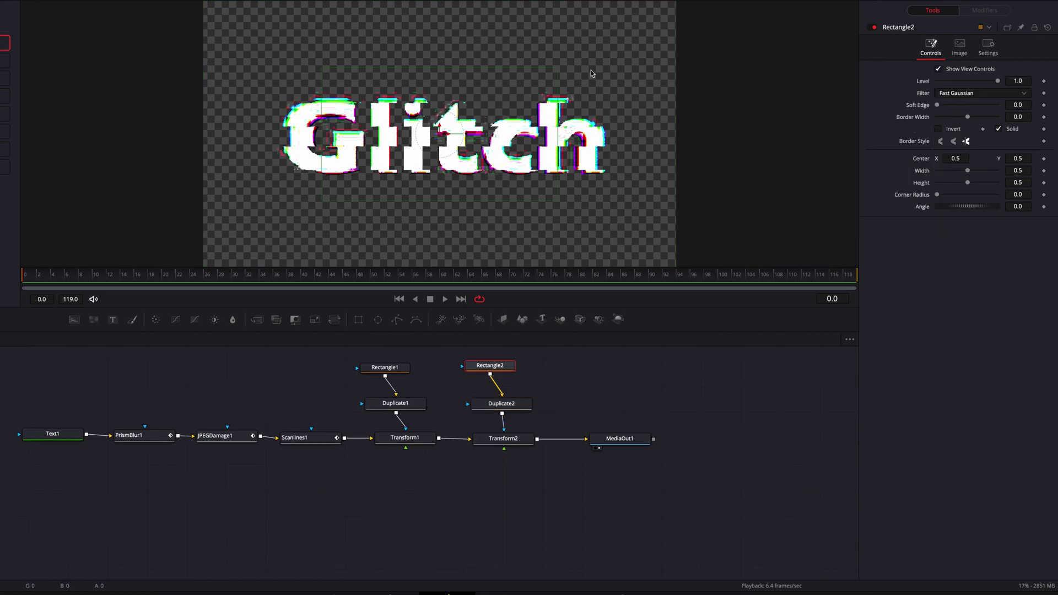
pyautogui.moveTo(516, 73); pyautogui.dragTo(654, 135)
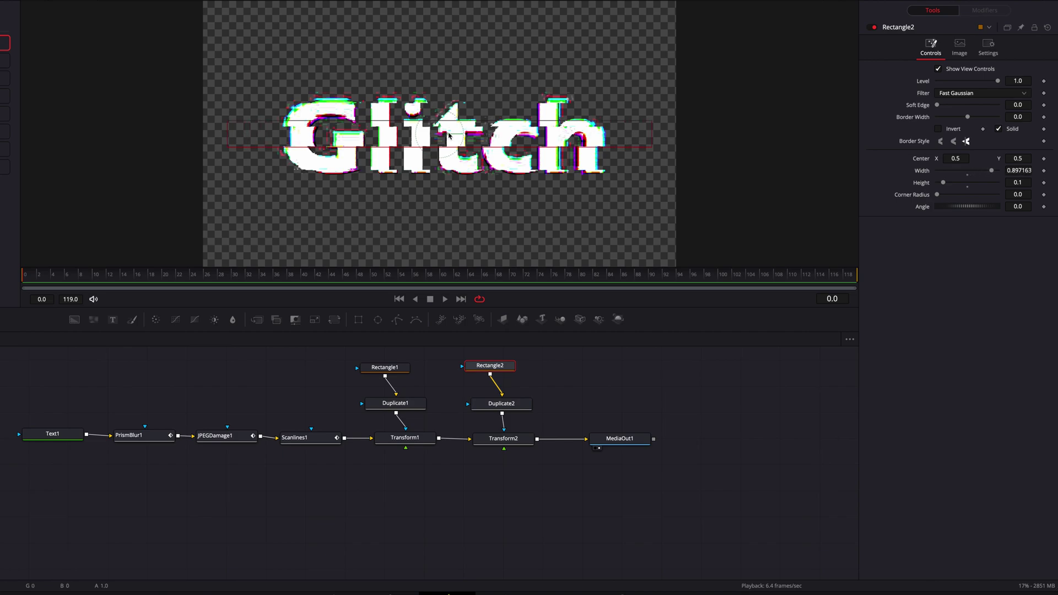
pyautogui.moveTo(439, 134)
pyautogui.mouseDown()
pyautogui.moveTo(440, 87)
pyautogui.moveTo(434, 113)
pyautogui.mouseUp()
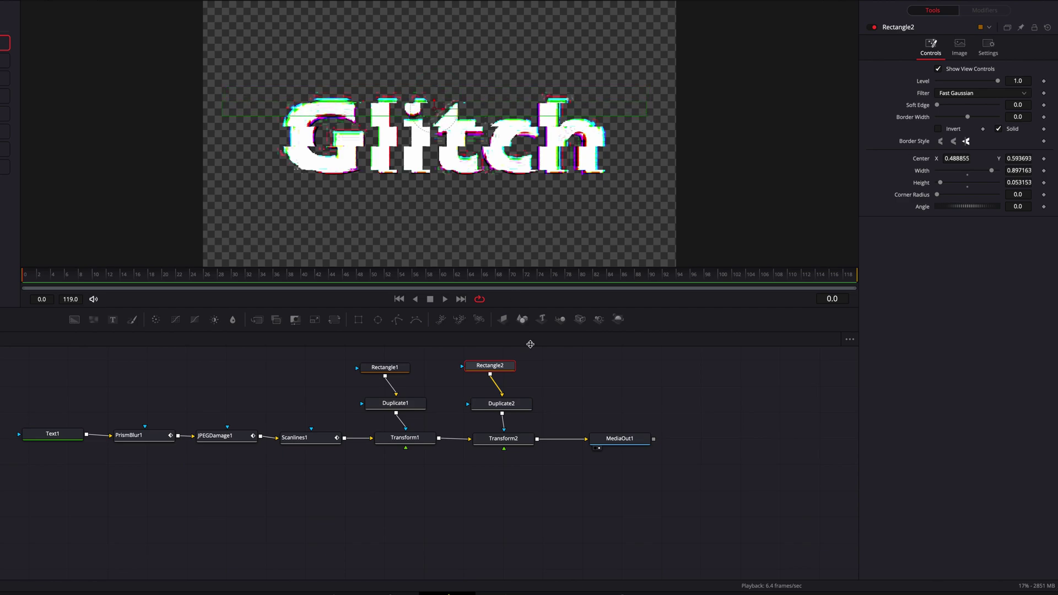
# Set Transform2's Position X to -0.02 and Duplicate2's Center Y to 0.385.
pyautogui.click(517, 440)
pyautogui.moveTo(1020, 98); pyautogui.dragTo(1013, 97)
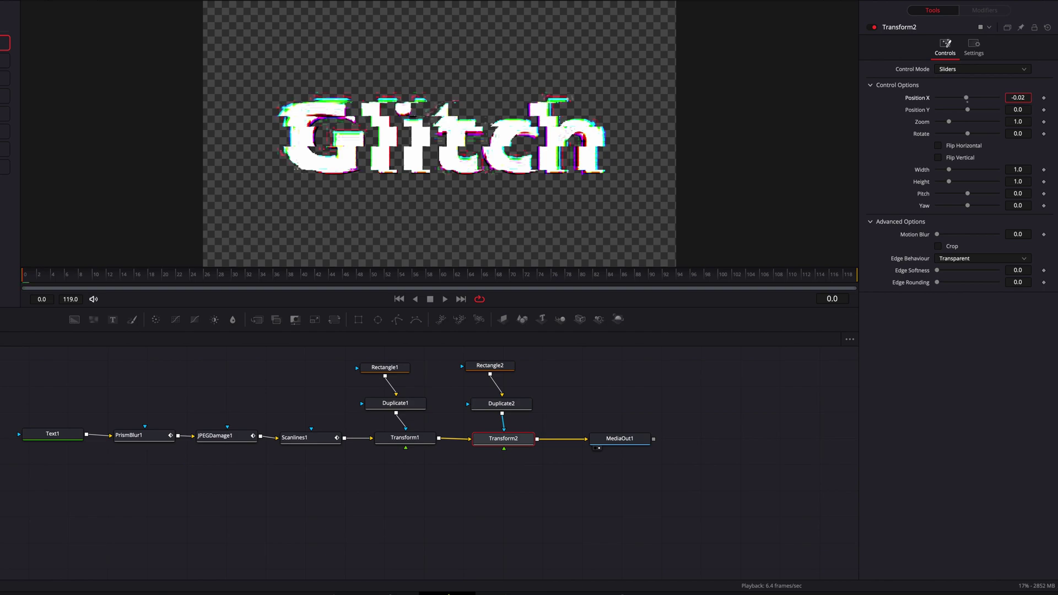
pyautogui.click(517, 407)
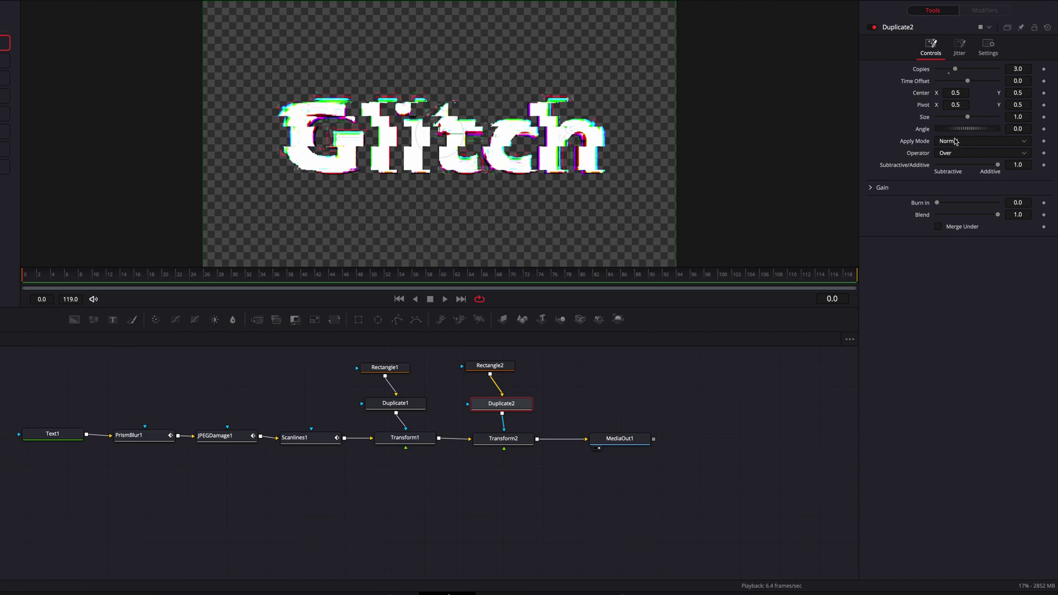
pyautogui.moveTo(1025, 91); pyautogui.dragTo(1004, 91)
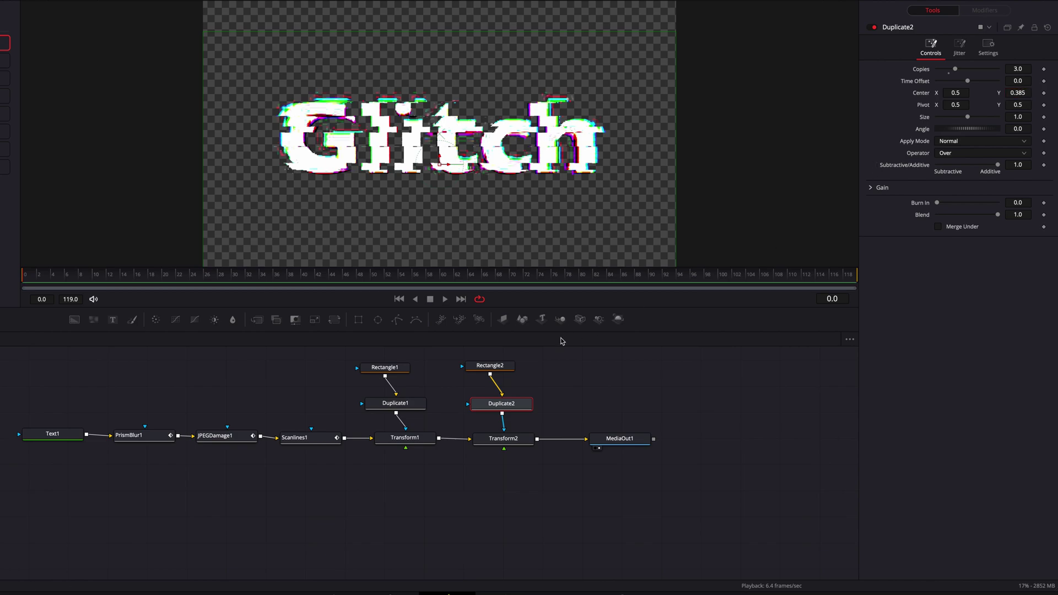
# Keyframe Transform1's Position X with 0.001 at frame 0 and 0.0 at frame 10.
pyautogui.click(427, 442)
pyautogui.moveTo(1023, 99); pyautogui.dragTo(1018, 98)
pyautogui.click(1044, 98)
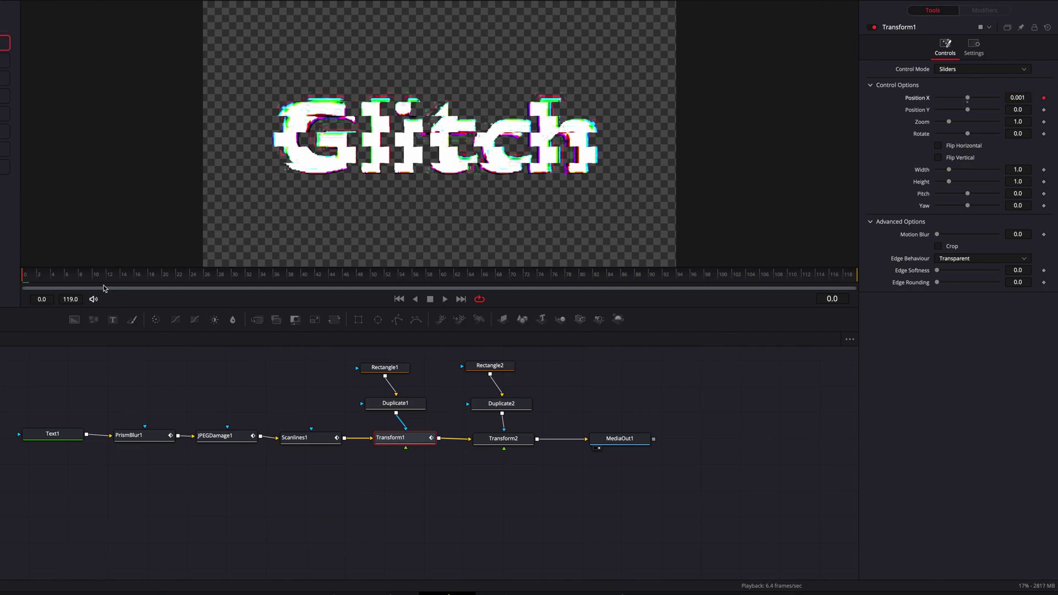
pyautogui.click(93, 278)
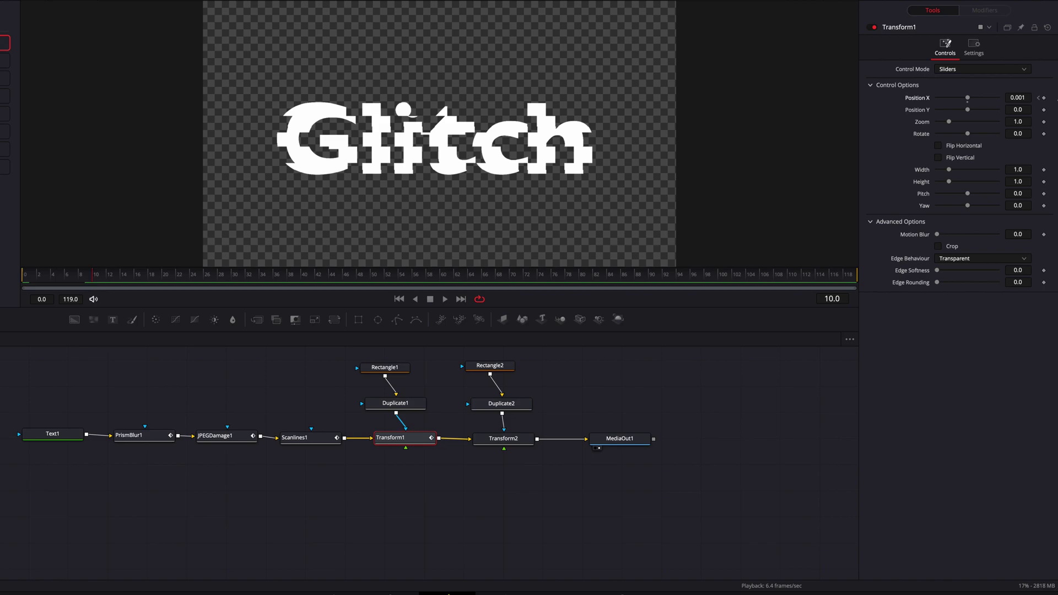
pyautogui.click(1044, 99)
pyautogui.moveTo(968, 102); pyautogui.dragTo(967, 101)
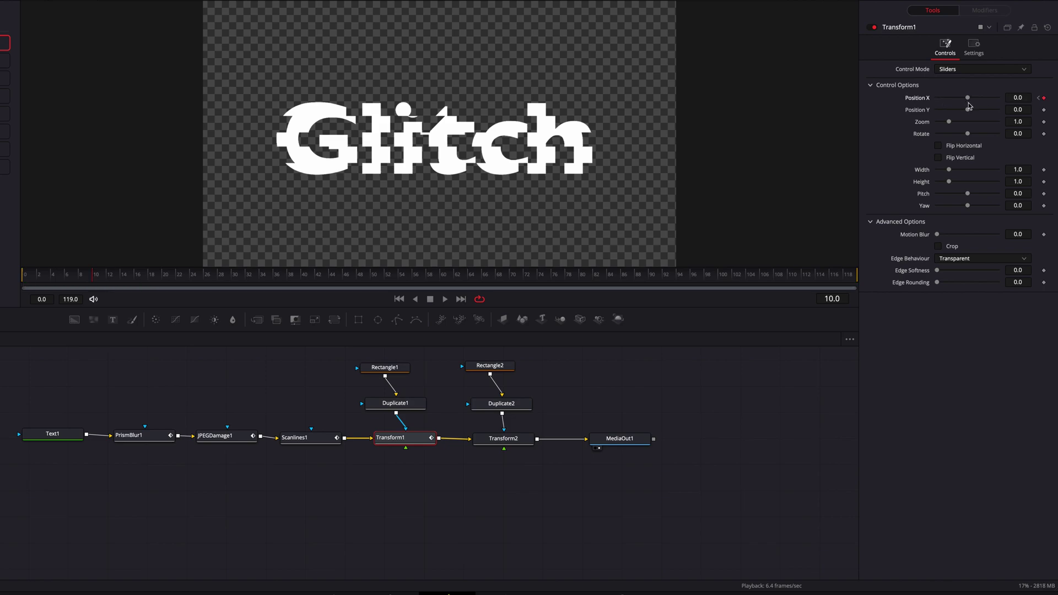
# Keyframe Transform2's Position X with -0.014 at frame 0 and reset it to the default at frame 10.
pyautogui.click(518, 444)
pyautogui.moveTo(55, 278); pyautogui.dragTo(22, 278)
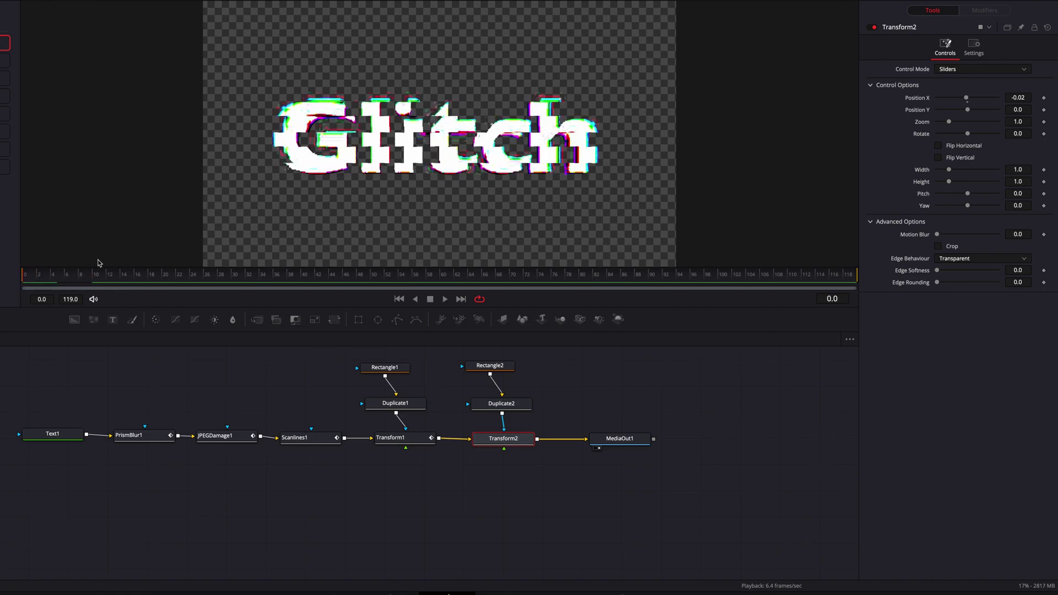
pyautogui.click(1044, 98)
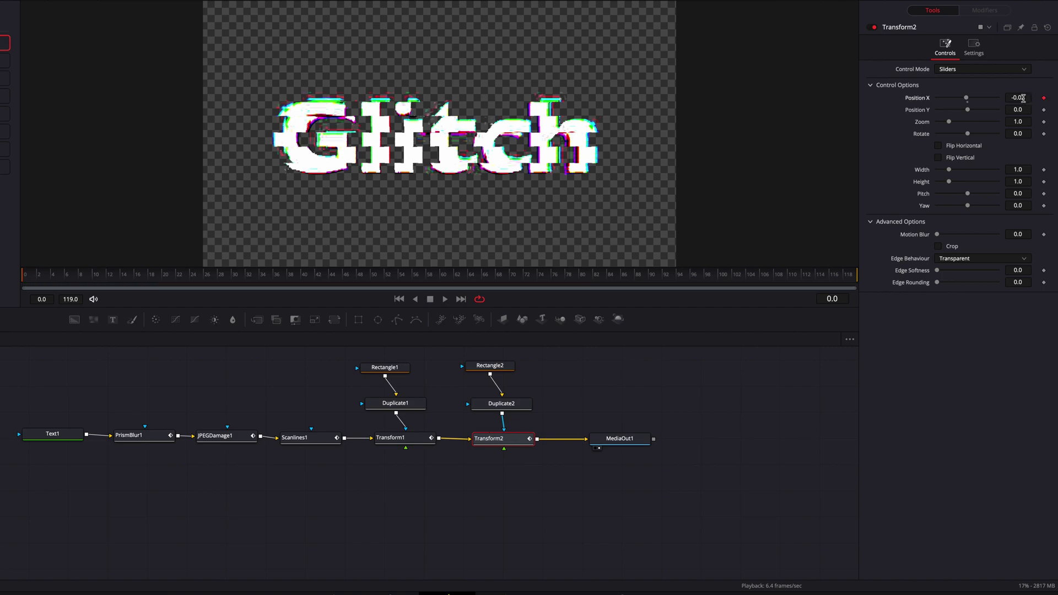
pyautogui.moveTo(1018, 97); pyautogui.dragTo(1025, 98)
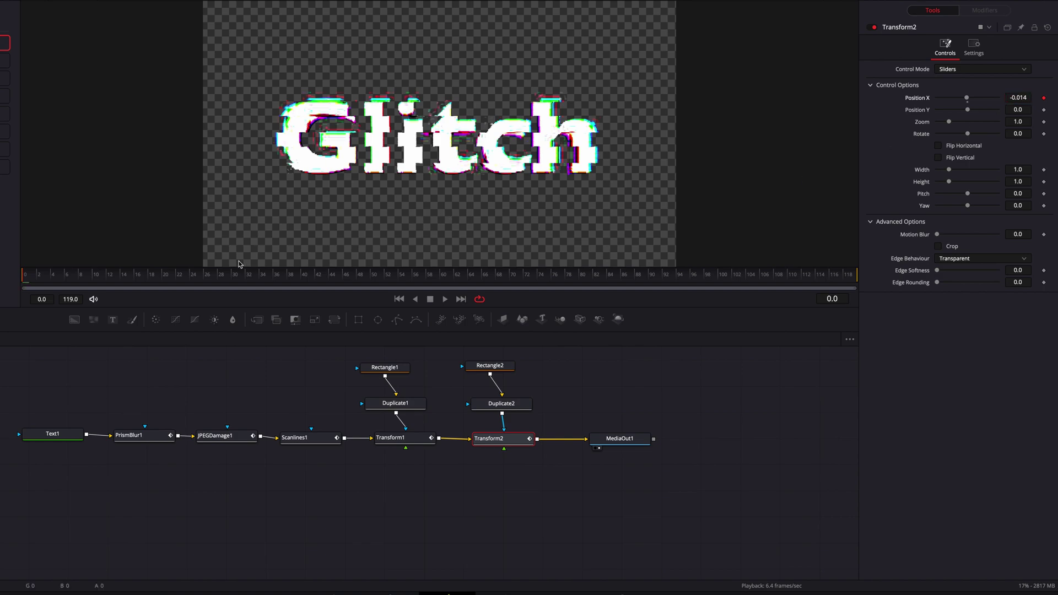
pyautogui.click(94, 274)
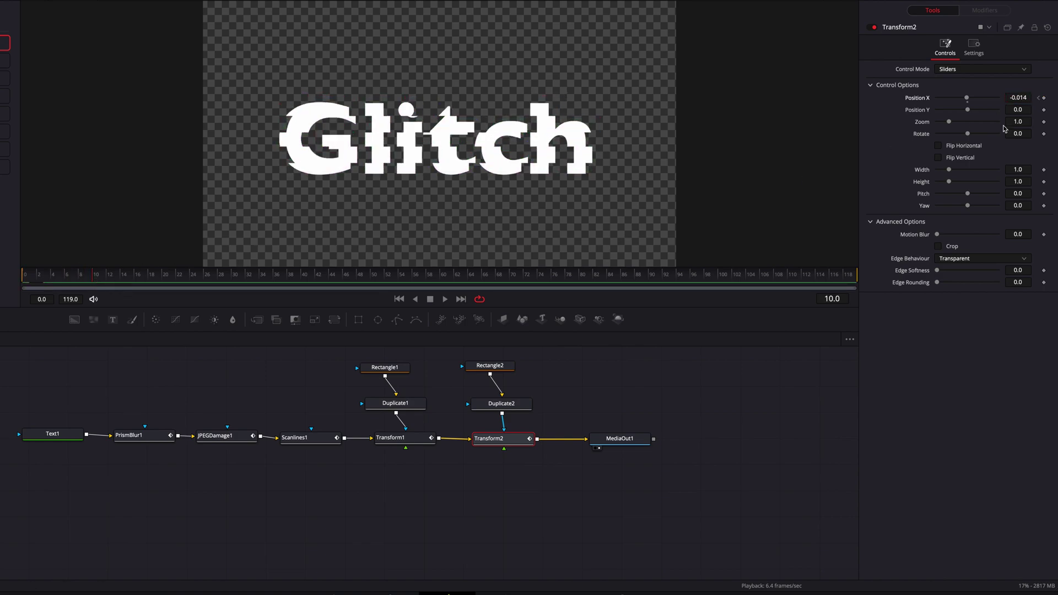
pyautogui.click(1044, 98)
pyautogui.doubleClick(967, 100)
# Return the playhead to frame 0 and set Duplicate2's Center Y to 0.374.
pyautogui.moveTo(75, 278); pyautogui.dragTo(24, 279)
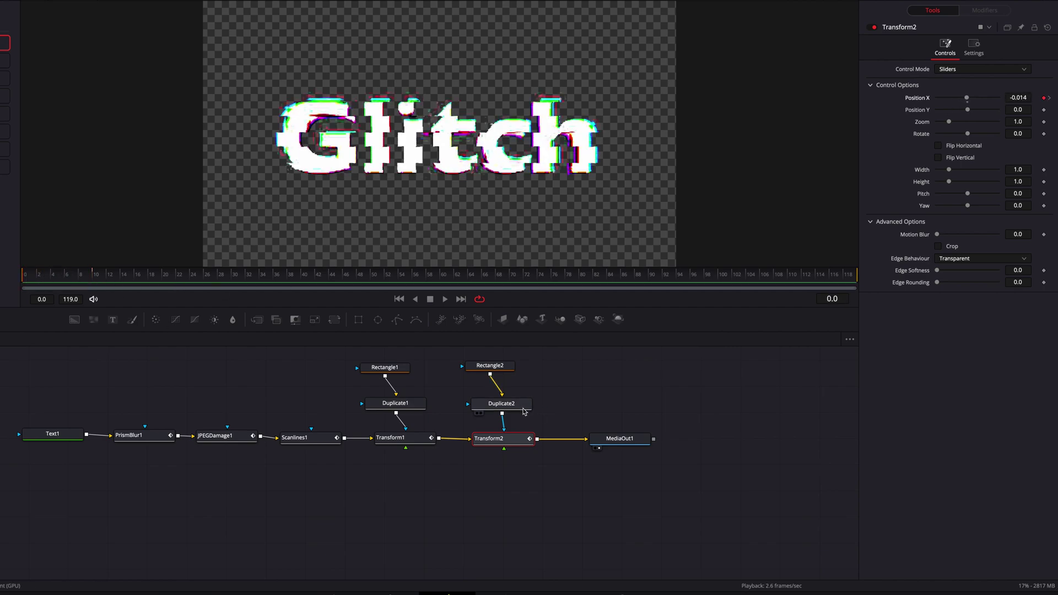
pyautogui.moveTo(523, 411); pyautogui.dragTo(521, 410)
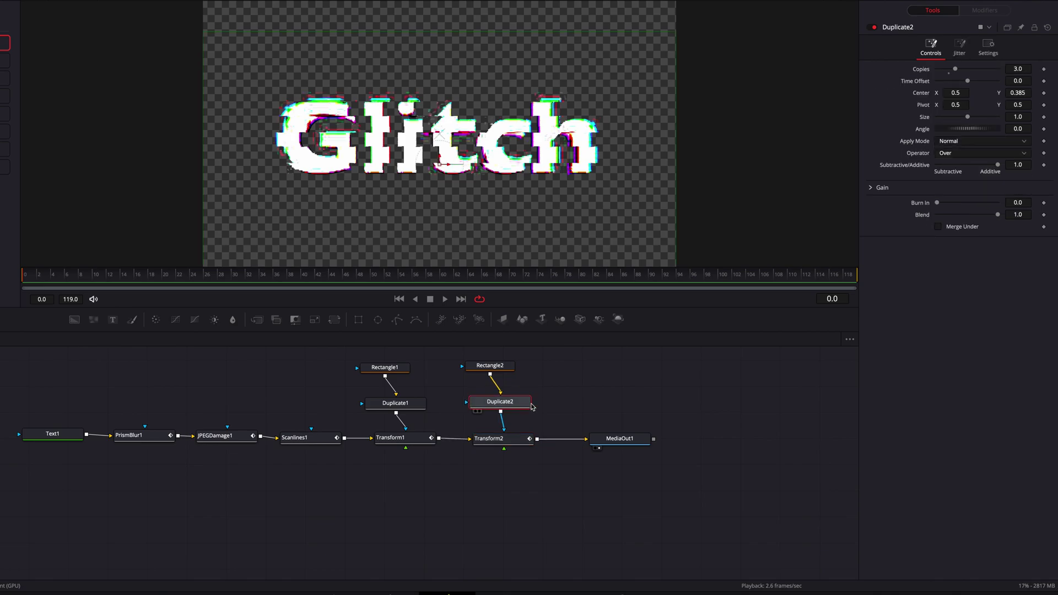
pyautogui.moveTo(1018, 93)
pyautogui.mouseDown()
pyautogui.moveTo(1042, 92)
pyautogui.moveTo(1011, 93)
pyautogui.mouseUp()
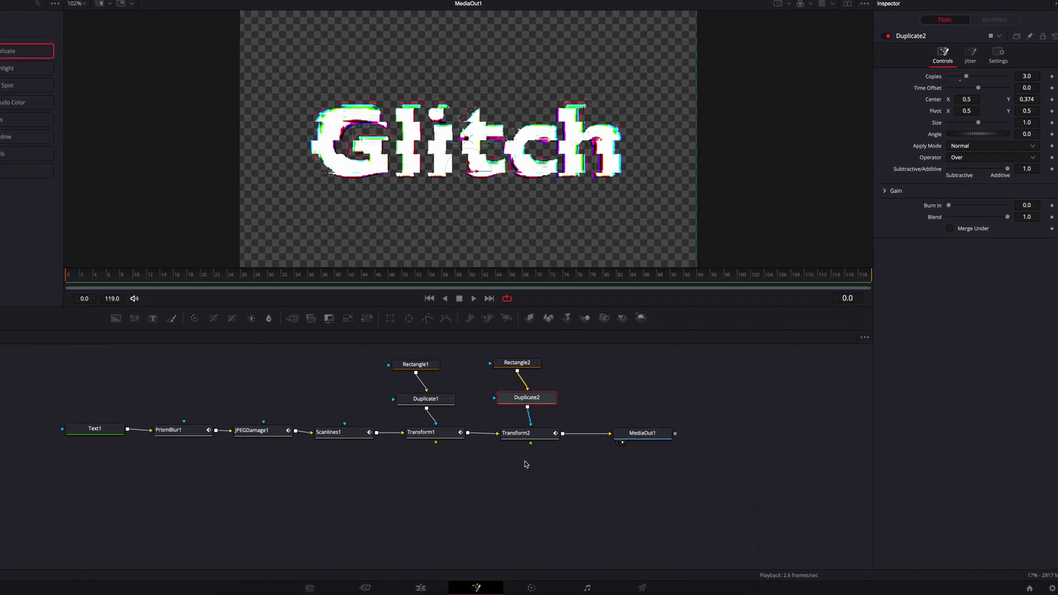
# Switch to the Edit page and move the Fusion Composition clip later so it starts at 01:00:00:19.
pyautogui.click(421, 588)
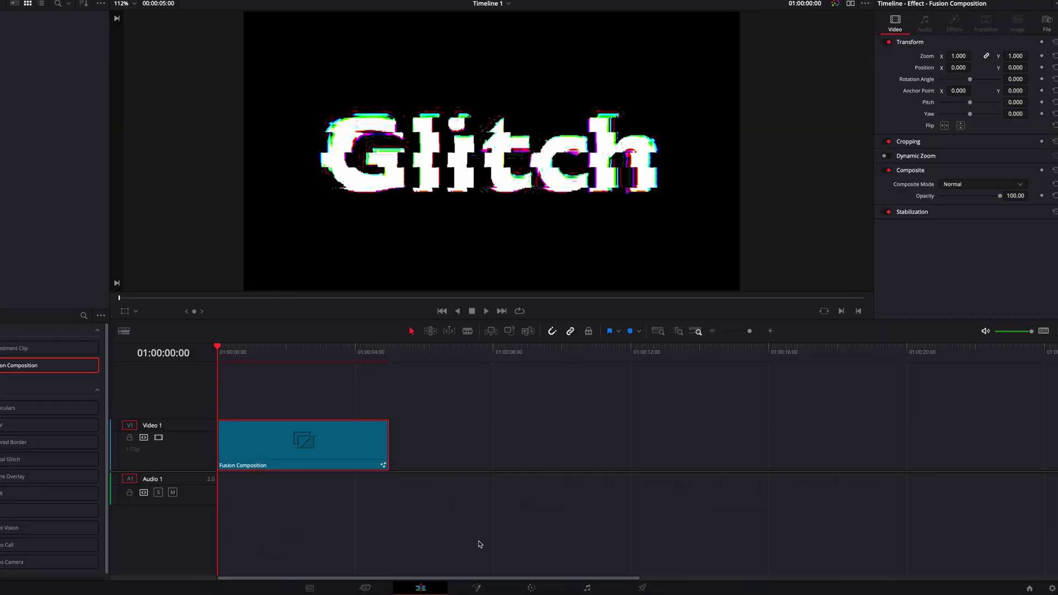
pyautogui.moveTo(260, 442); pyautogui.dragTo(289, 441)
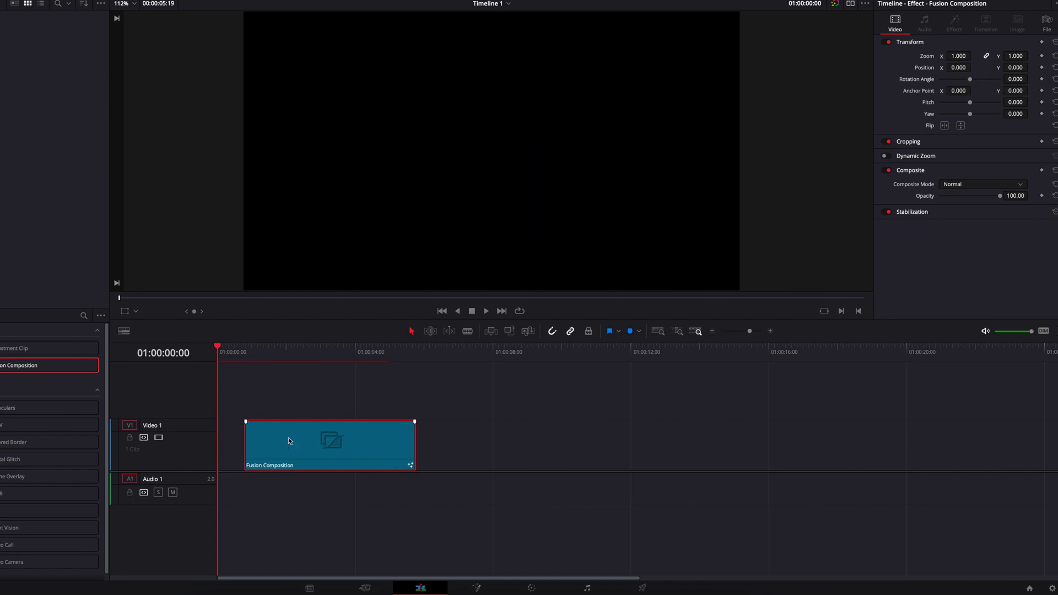
# Play the timeline from its start to preview the glitch animation.
pyautogui.press('space')
pyautogui.press('space')
pyautogui.moveTo(234, 350); pyautogui.dragTo(207, 350)
pyautogui.press('space')
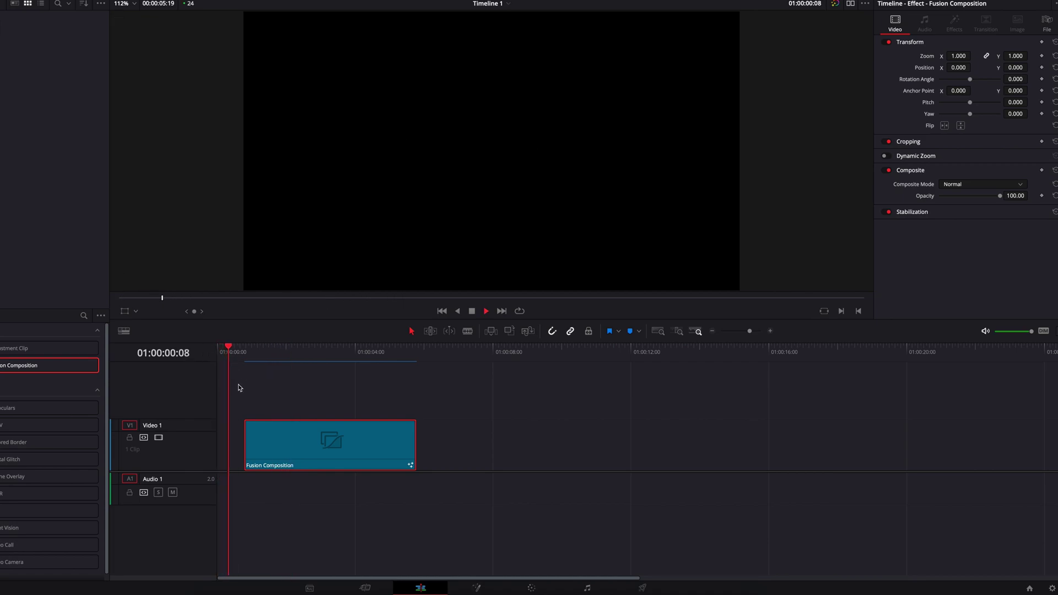
# Reopen the composition in Fusion from the clip's first frame and keyframe Transform1's Position X at 0.0 on frame 8.
pyautogui.click(245, 349)
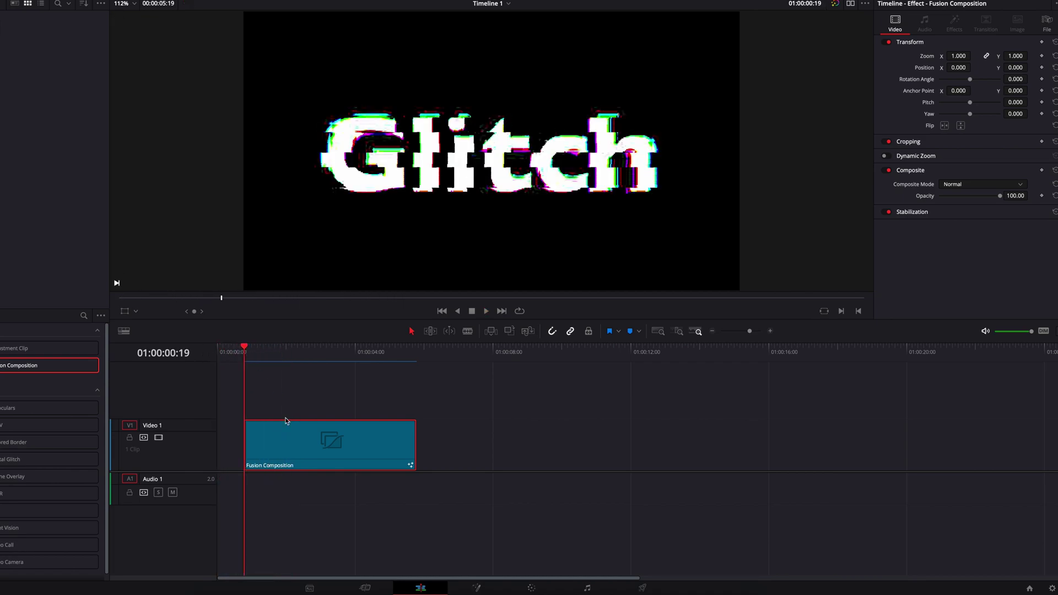
pyautogui.click(477, 589)
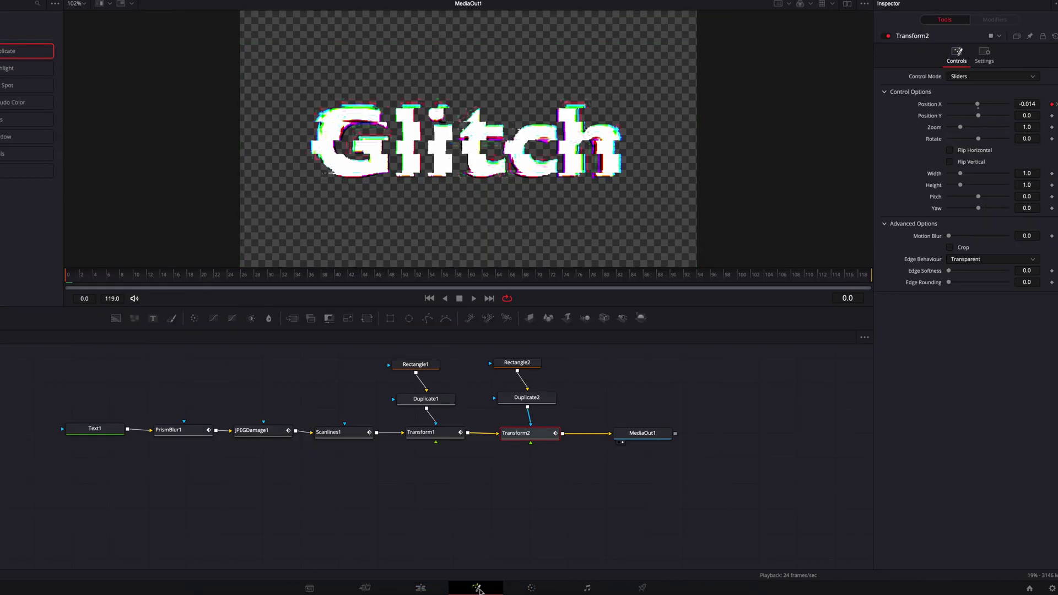
pyautogui.click(447, 437)
pyautogui.click(103, 307)
pyautogui.click(94, 308)
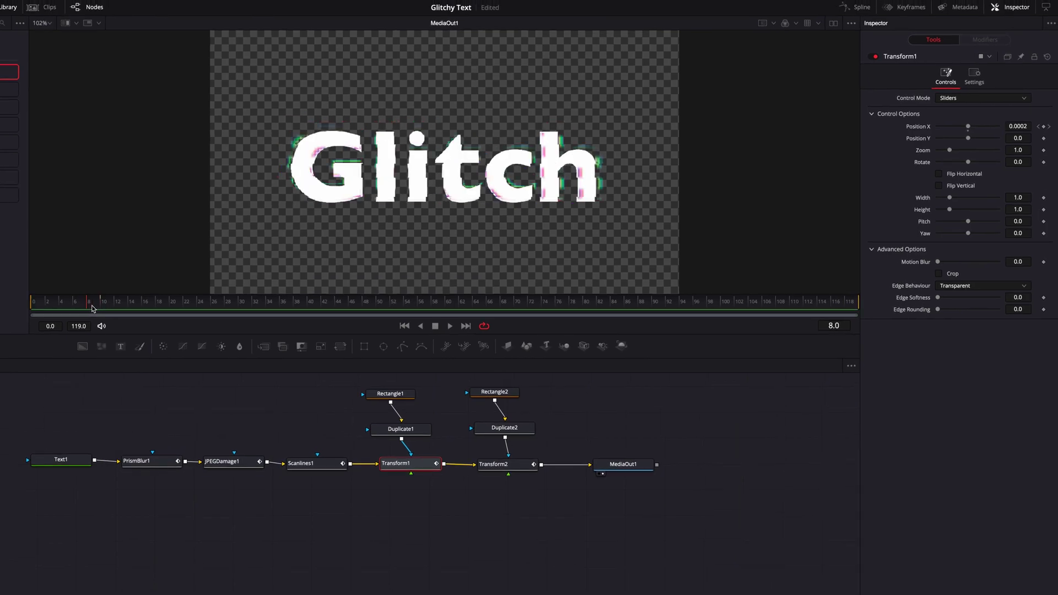
pyautogui.click(1043, 126)
pyautogui.click(968, 131)
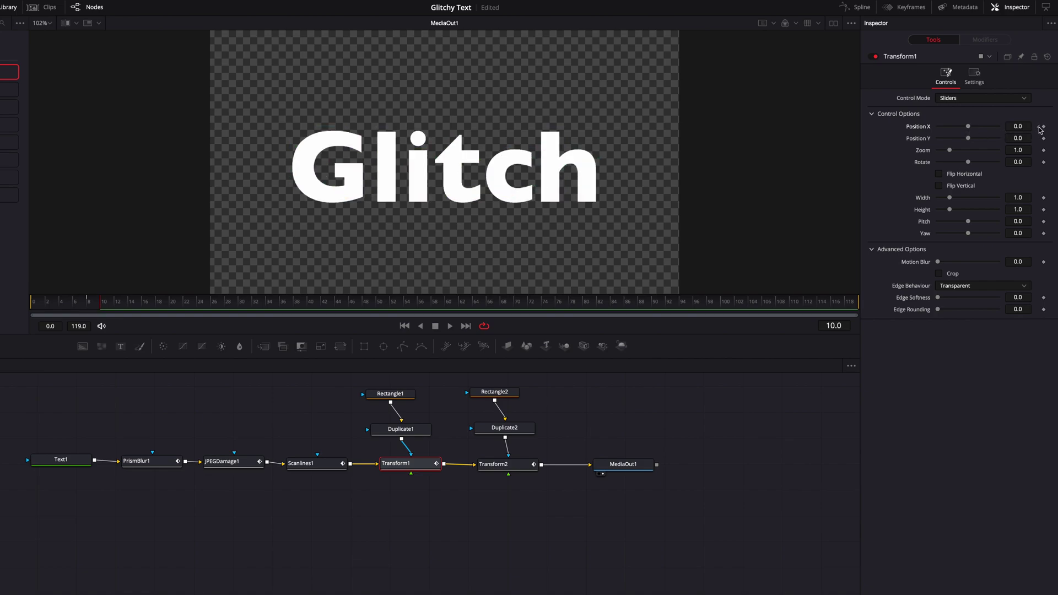
# Keyframe Transform2's Position X at 0.0 on frame 12 in place of its frame 10 keyframe, and return the playhead to frame 8.
pyautogui.click(512, 470)
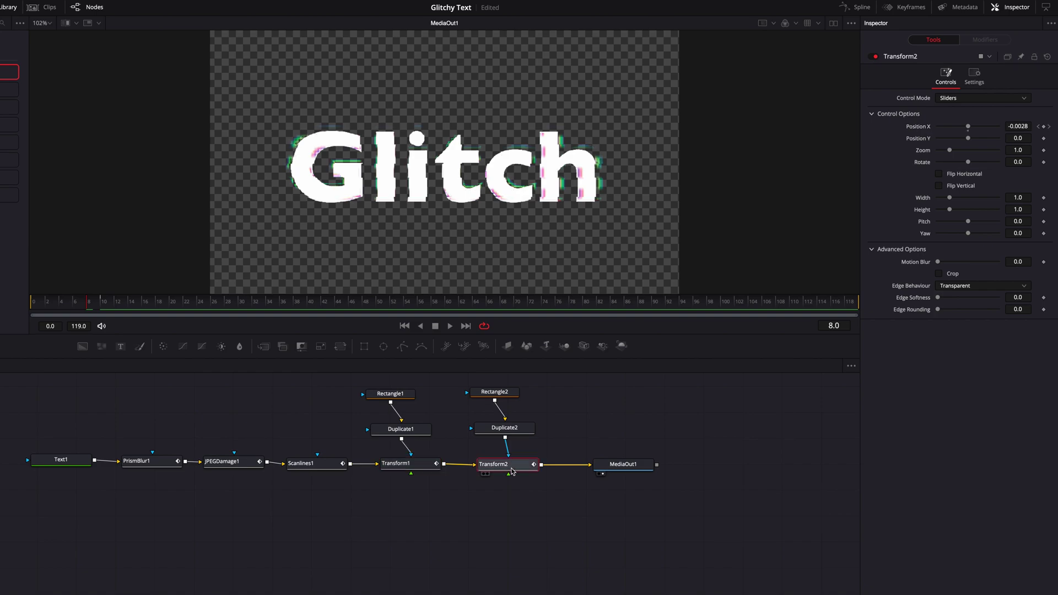
pyautogui.click(1050, 126)
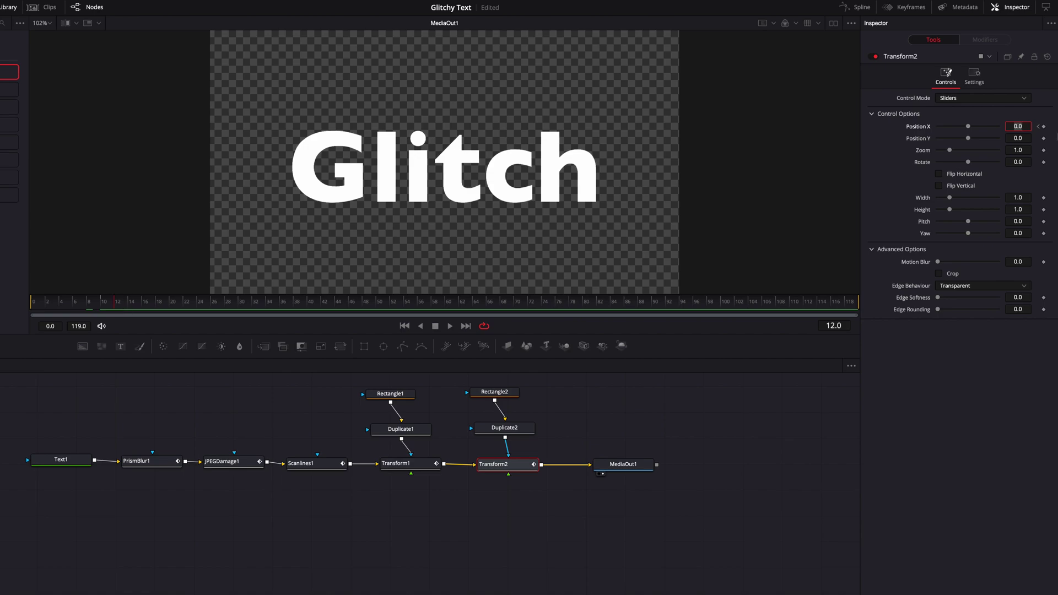
pyautogui.click(1039, 126)
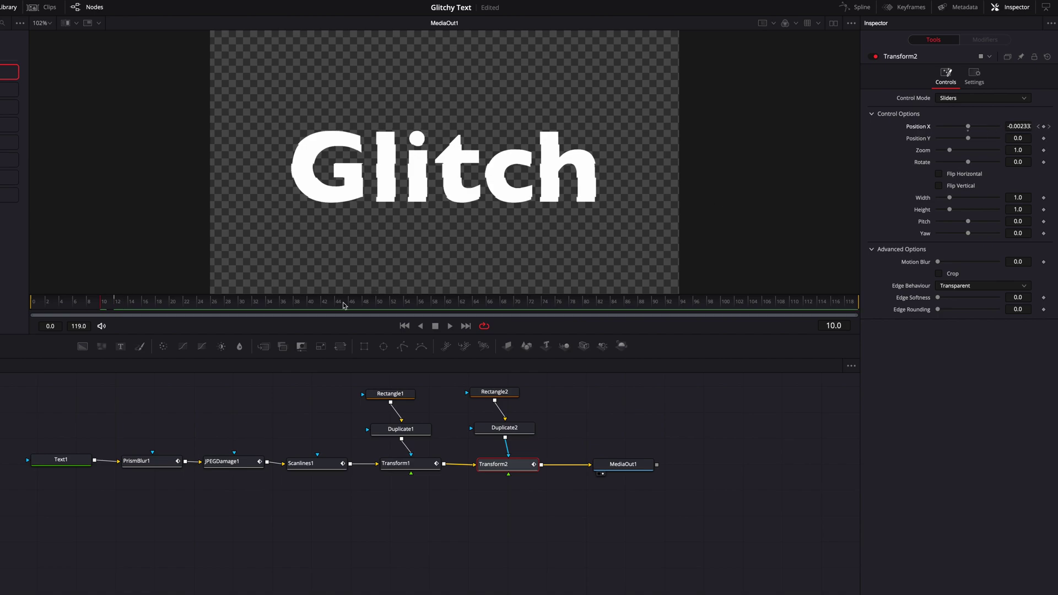
pyautogui.click(88, 303)
# Open the Spline editor for Transform1 and reshape its Position X curve by adjusting the keyframe handles.
pyautogui.click(422, 465)
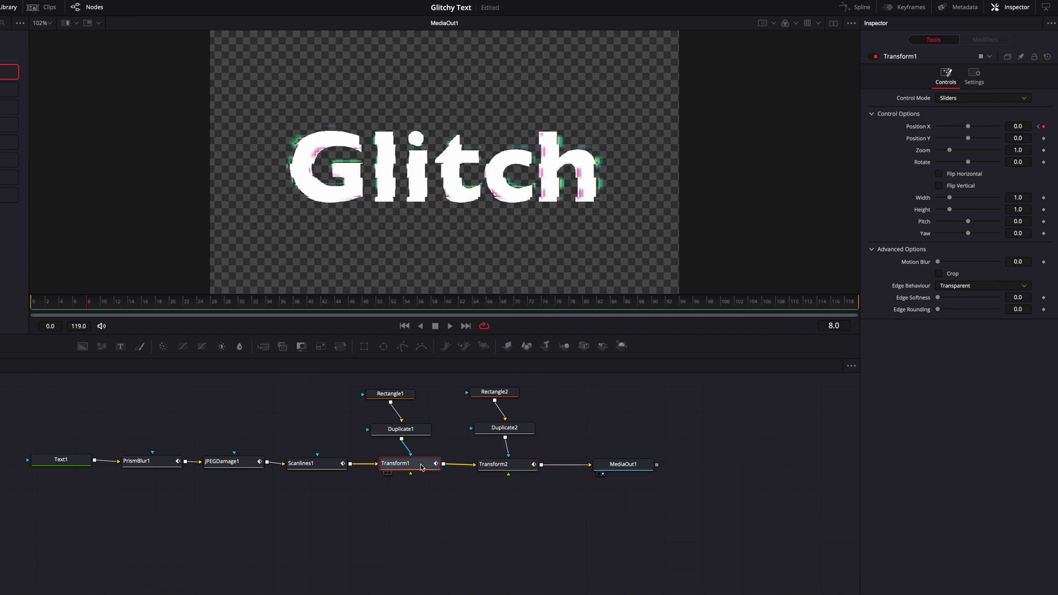
pyautogui.click(858, 8)
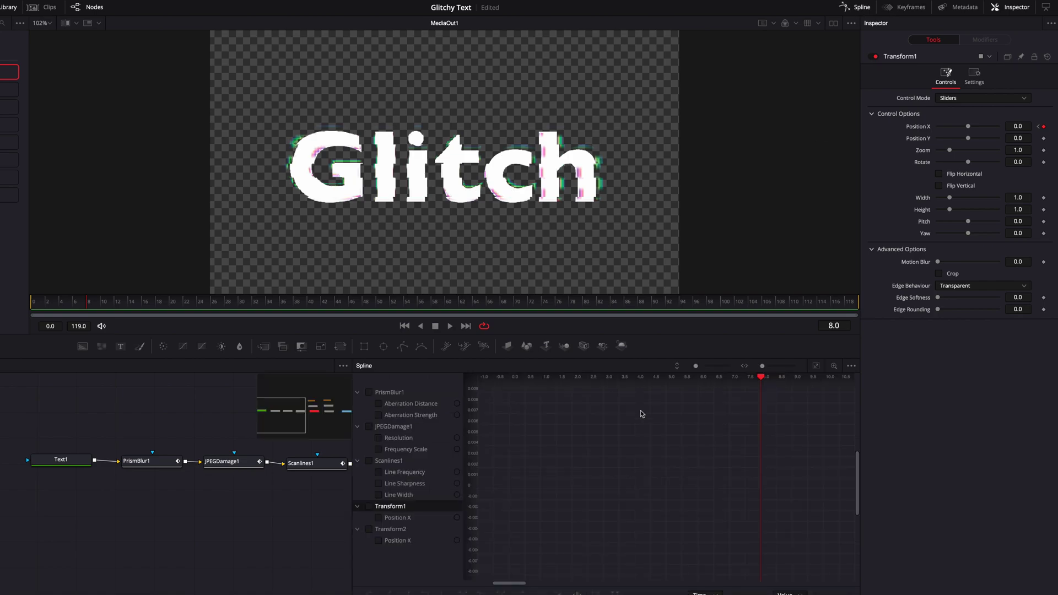
pyautogui.click(410, 495)
pyautogui.click(823, 357)
pyautogui.moveTo(624, 446); pyautogui.dragTo(616, 393)
pyautogui.moveTo(733, 493); pyautogui.dragTo(689, 545)
# Reshape Transform2's Position X curve so it holds its offset longer before changing quickly, and close the Spline editor.
pyautogui.click(425, 519)
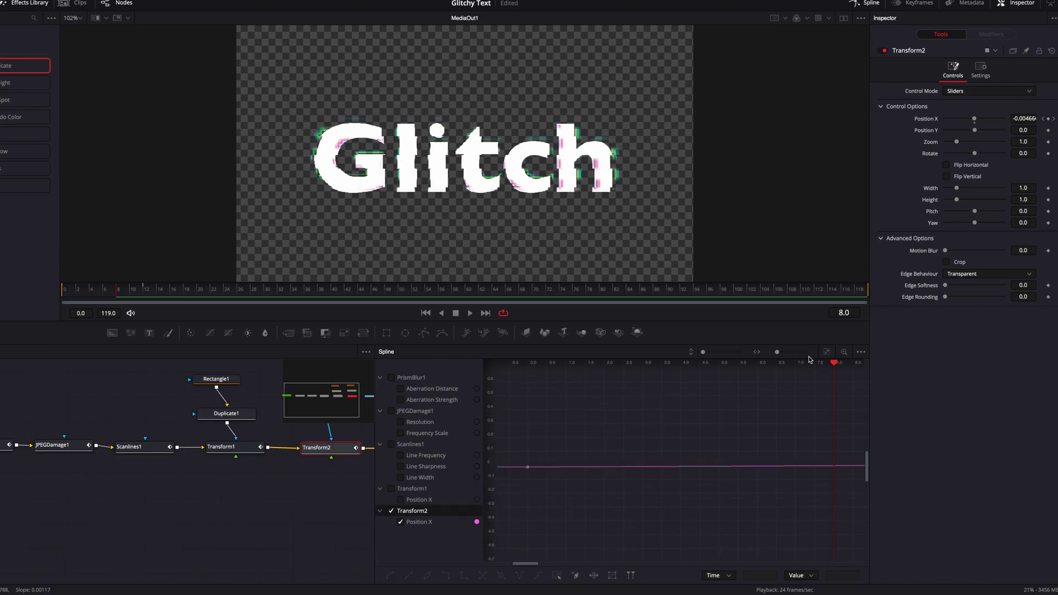
pyautogui.click(827, 352)
pyautogui.press('super+a')
pyautogui.moveTo(629, 493); pyautogui.dragTo(756, 544)
pyautogui.moveTo(731, 439); pyautogui.dragTo(815, 489)
pyautogui.click(874, 8)
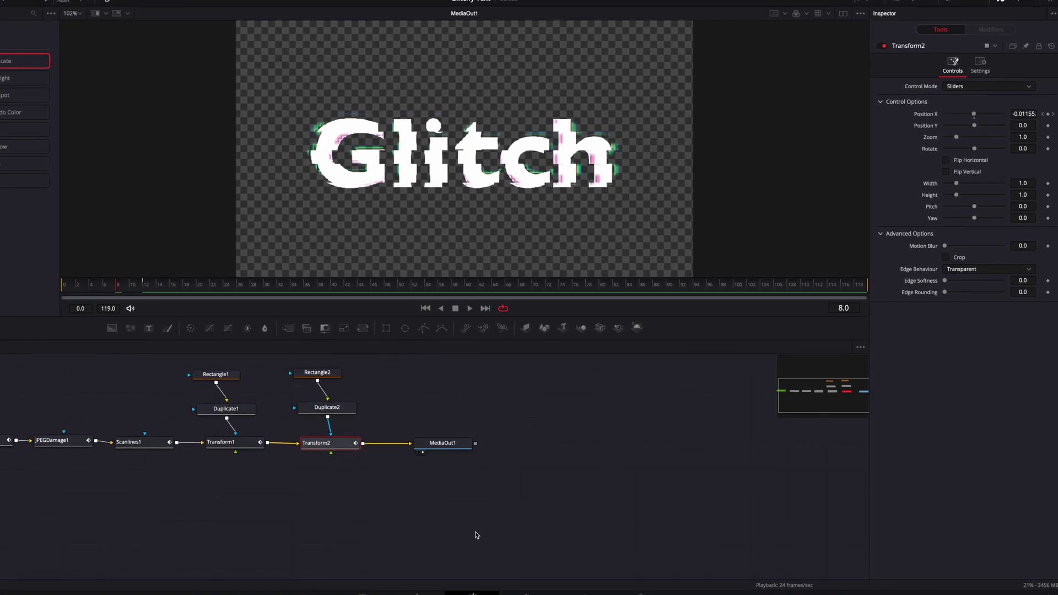
pyautogui.click(392, 531)
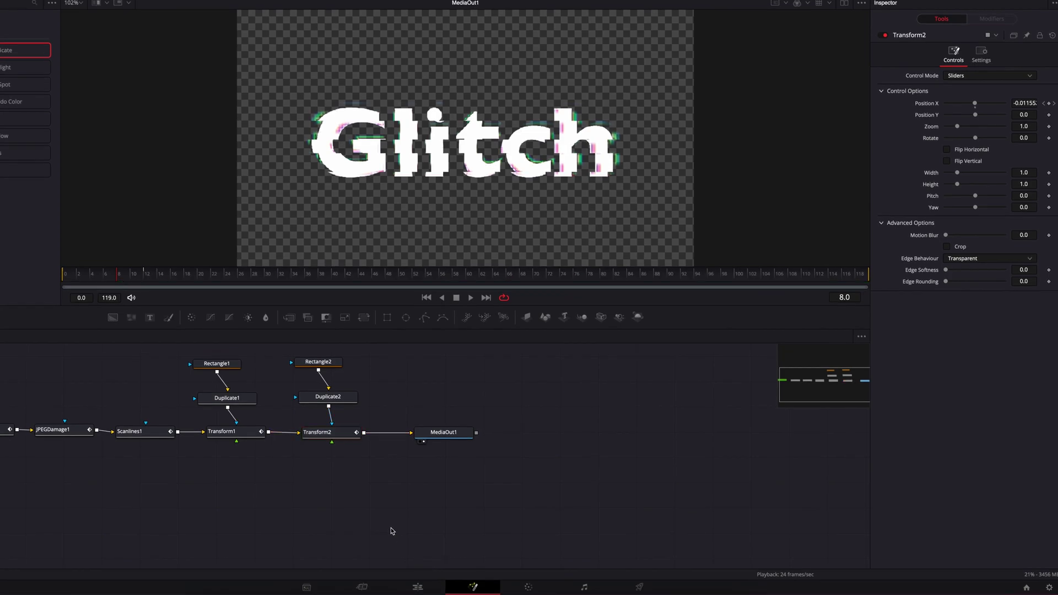
# Switch to the Edit page and play the timeline repeatedly from its start to check the retimed glitch.
pyautogui.click(420, 586)
pyautogui.moveTo(239, 359); pyautogui.dragTo(201, 354)
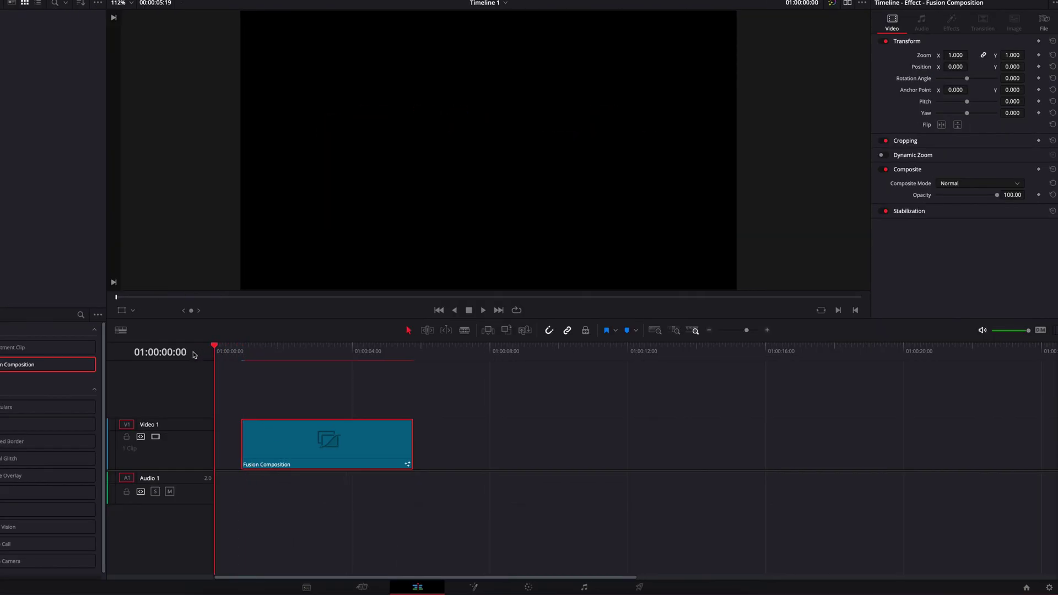
pyautogui.press('space')
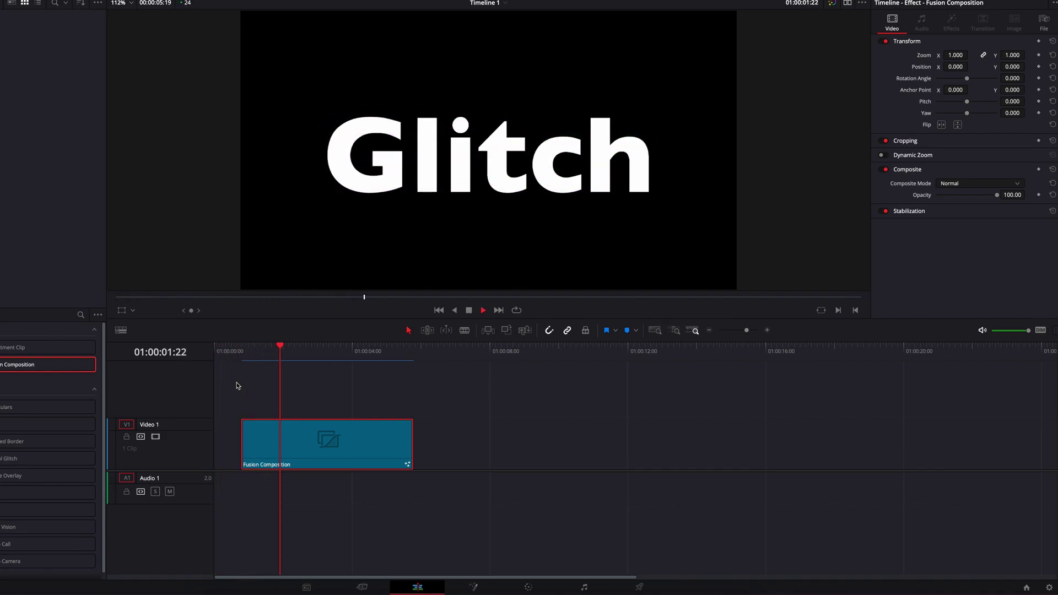
pyautogui.press('Home')
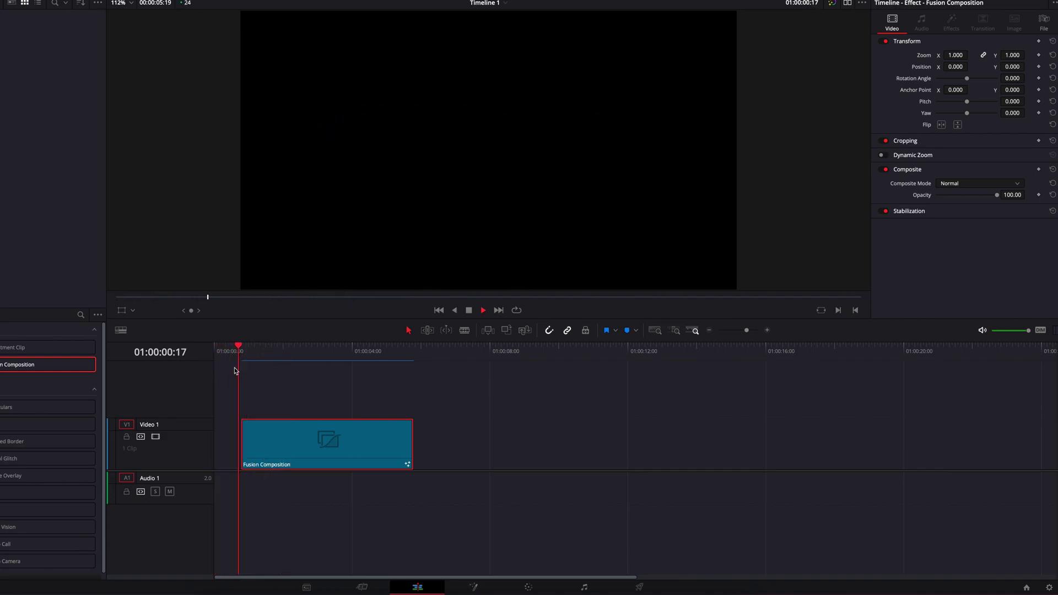
pyautogui.press('Home')
pyautogui.press('space')
pyautogui.press('space')
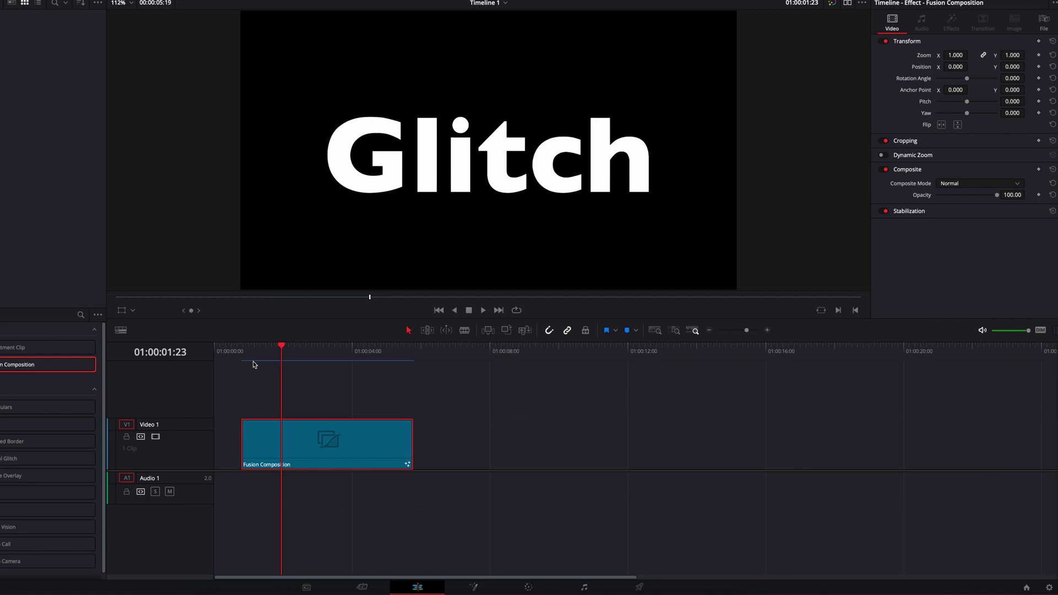